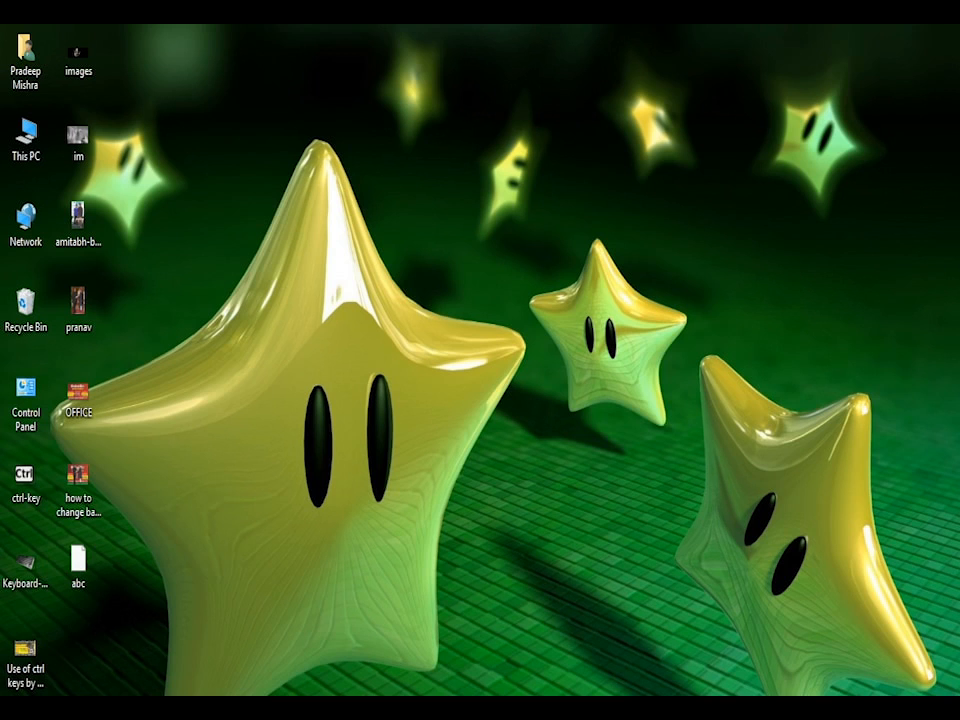
- Switch to Adobe Photoshop and create a new transparent RGB document from the 800 x 600 preset, placing its window beside the toolbox
mouse_move(467, 697)
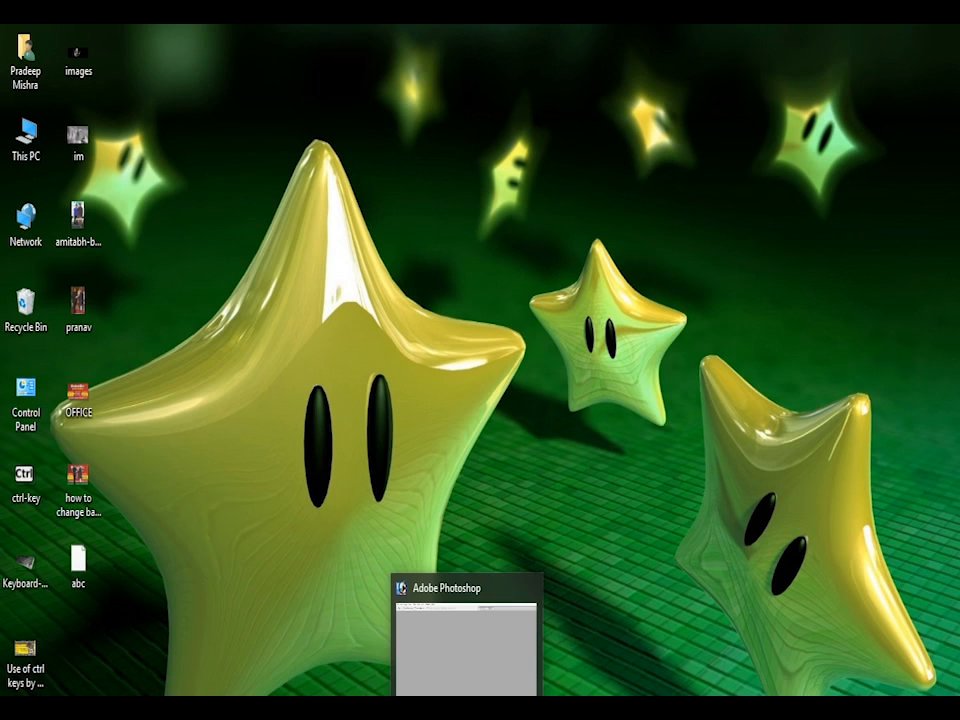
left_click(467, 697)
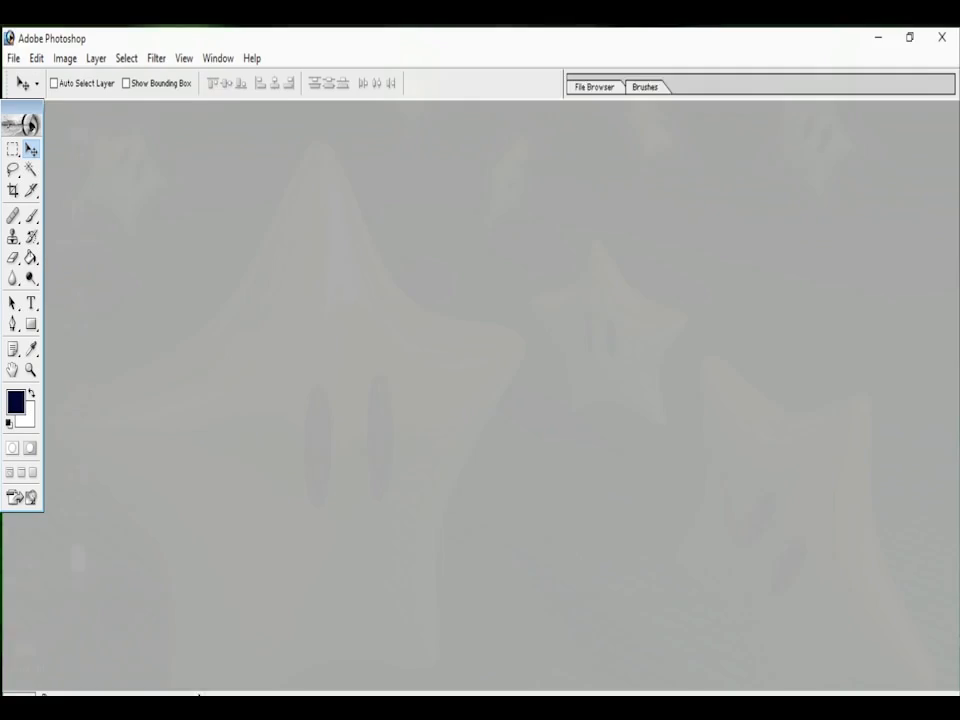
left_click(11, 55)
left_click(33, 77)
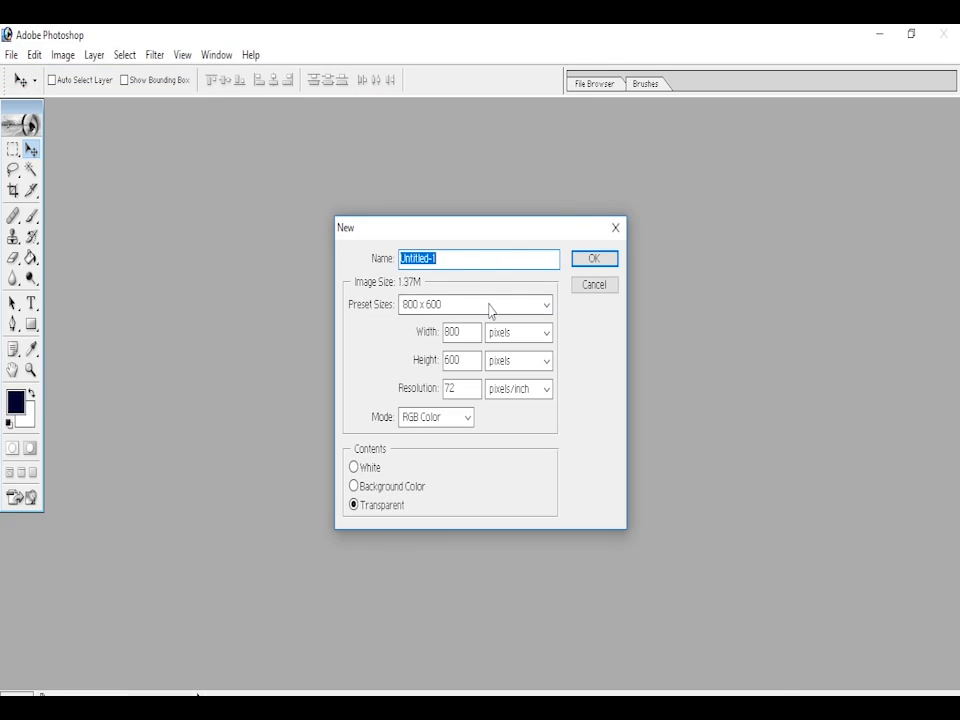
left_click(546, 304)
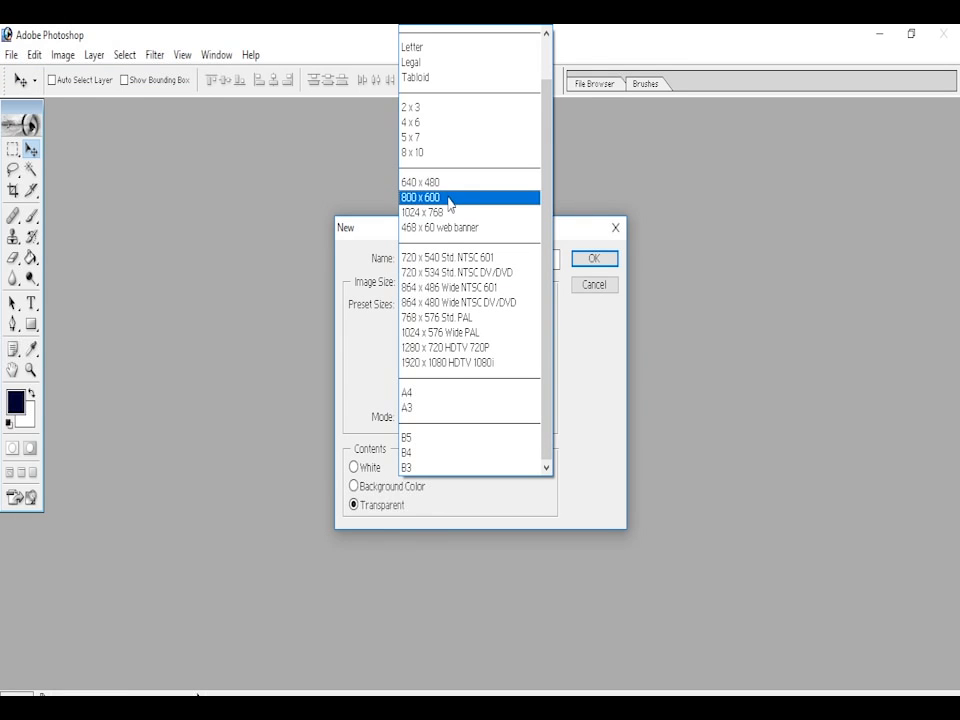
left_click(449, 199)
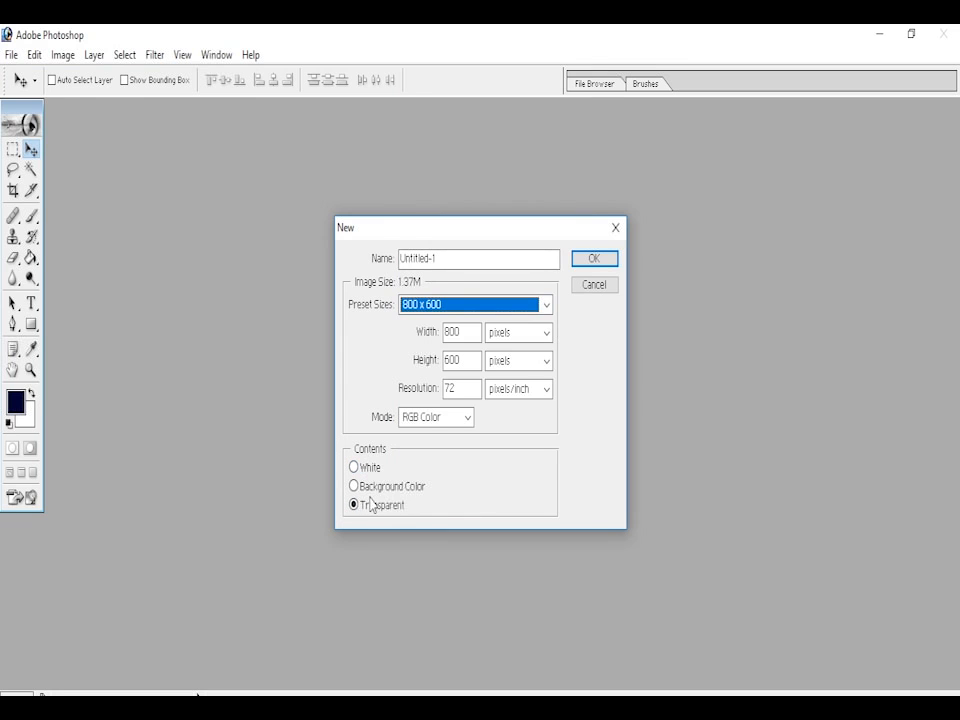
left_click(591, 265)
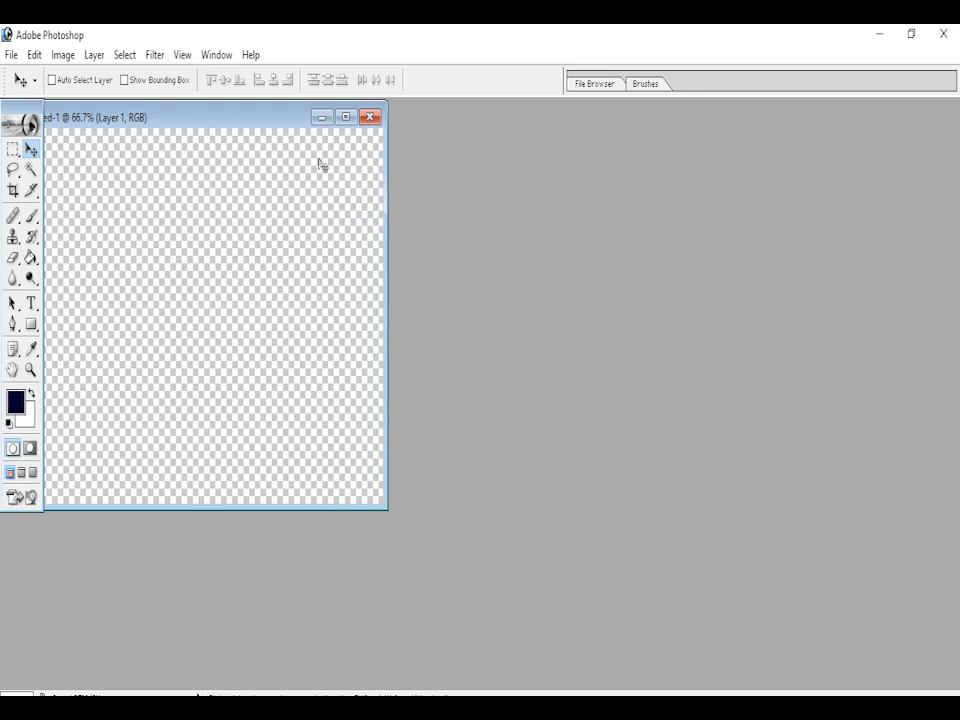
left_click_drag(296, 124, 411, 156)
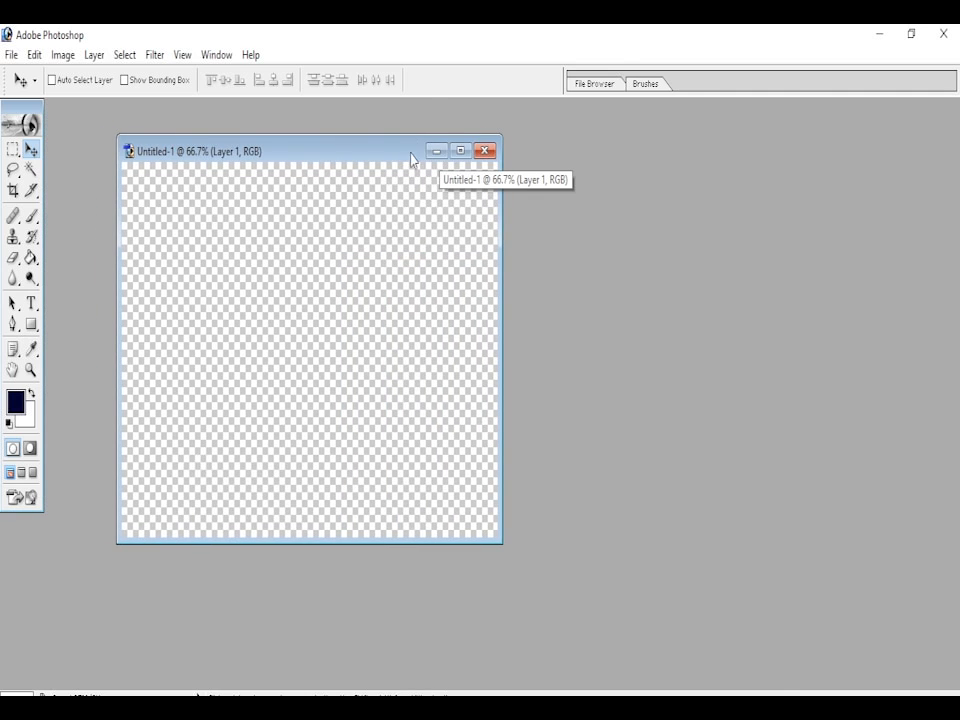
left_click_drag(413, 156, 343, 139)
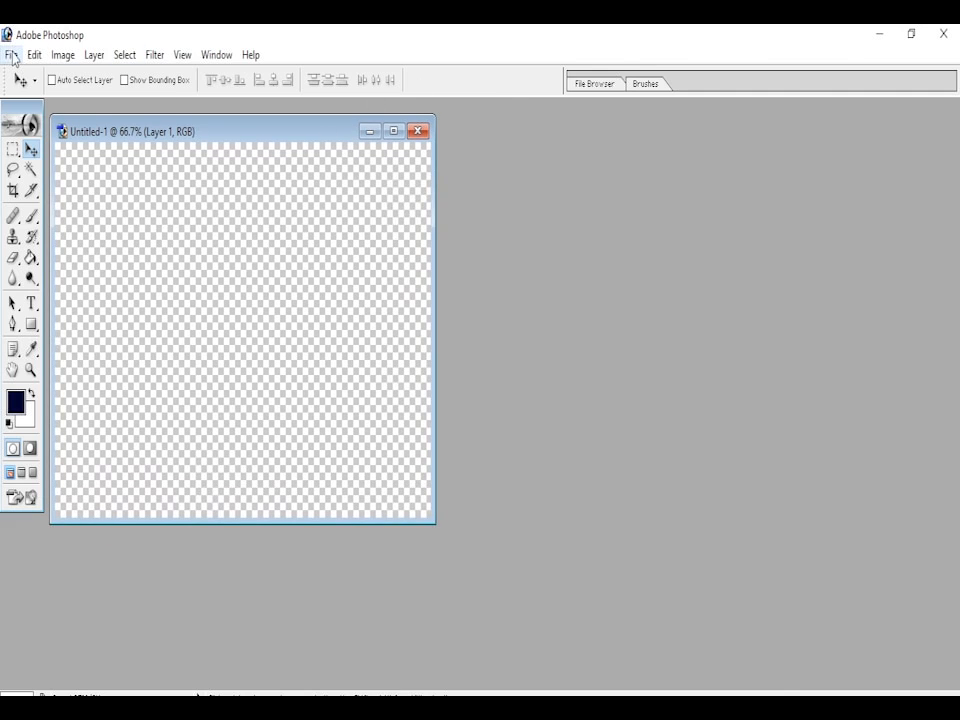
- Open the desktop images pranav and OFFICE together in Photoshop
left_click(880, 34)
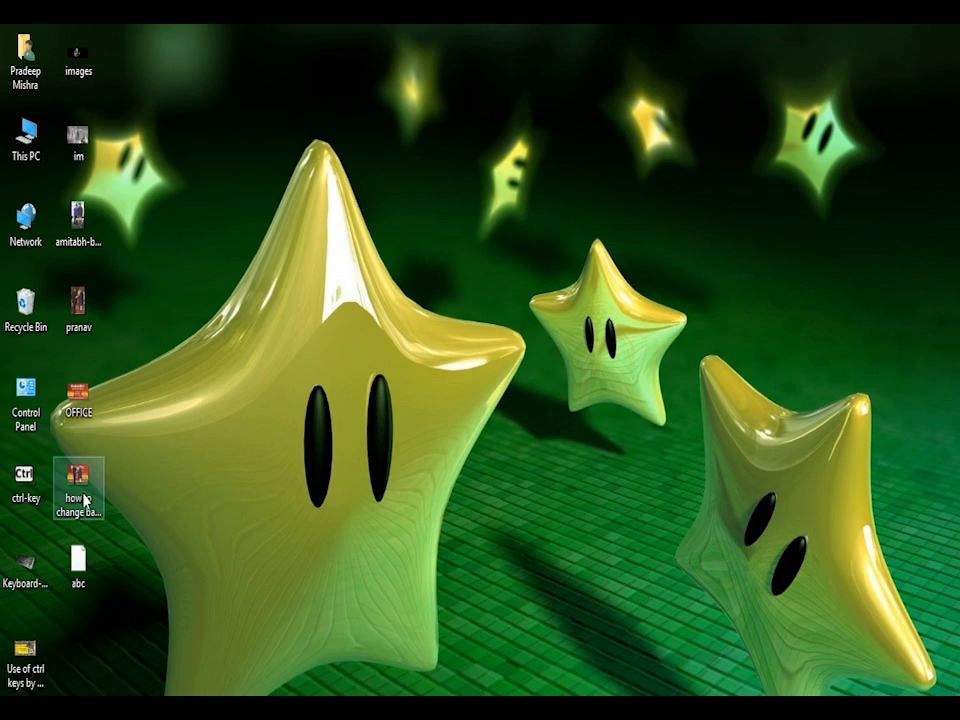
left_click_drag(101, 313, 55, 398)
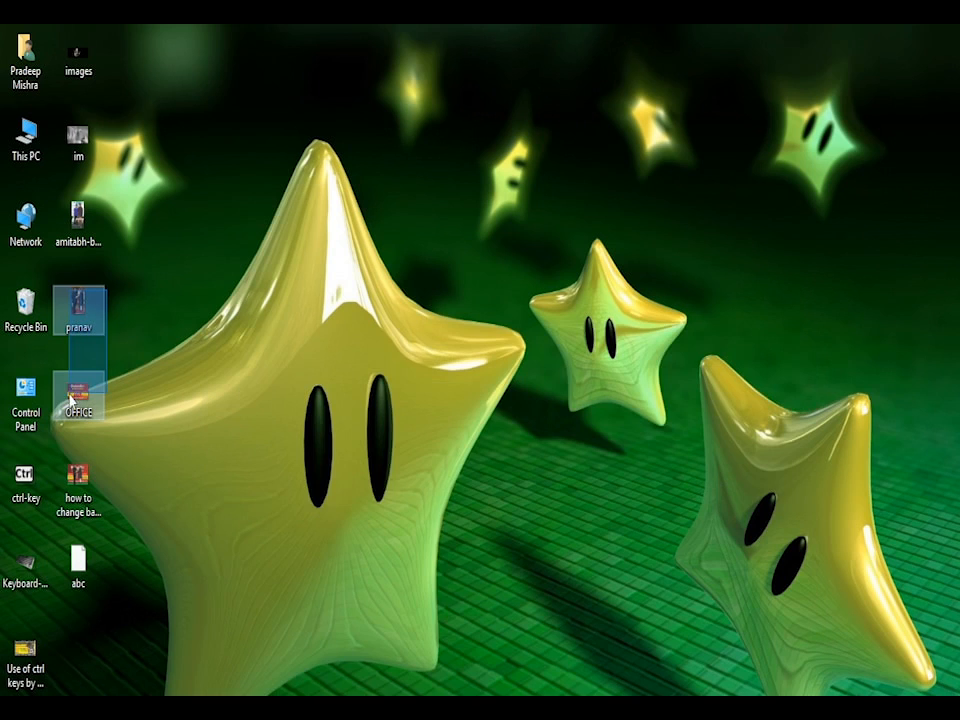
left_click_drag(80, 318, 574, 304)
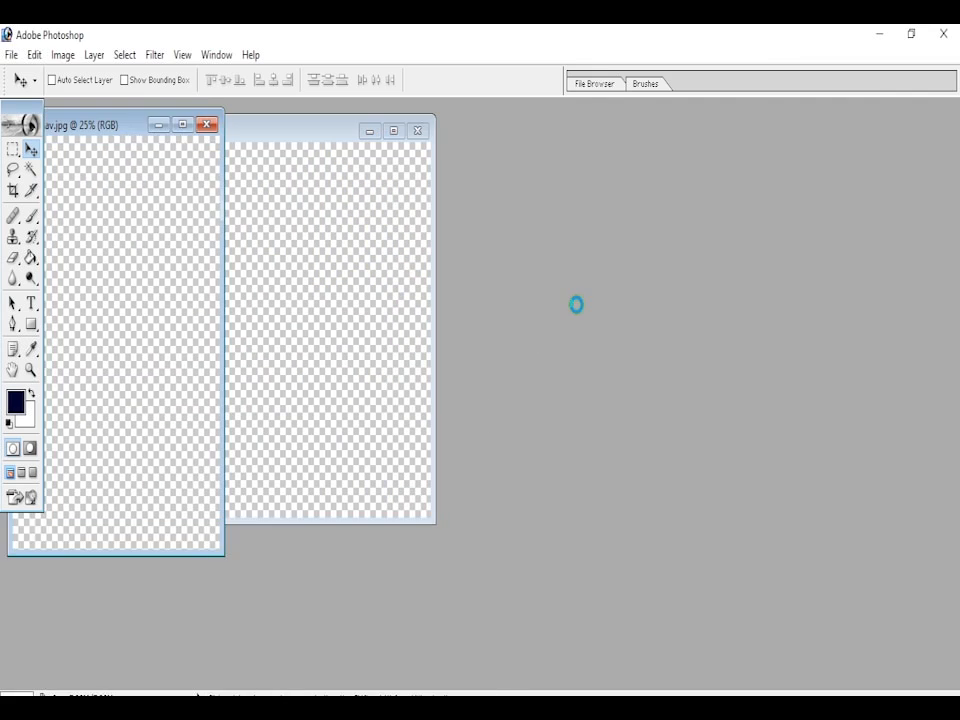
- Arrange the OFFICE.png and pranav.jpg windows so both images and the blank Untitled-1 canvas are accessible
left_click_drag(428, 133, 852, 158)
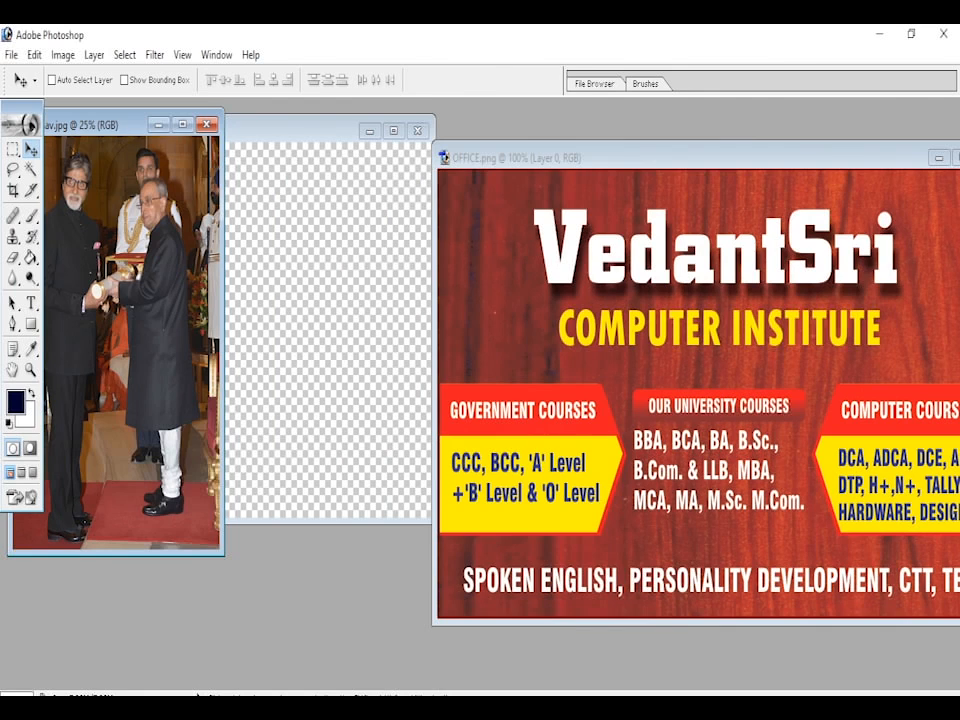
left_click_drag(93, 137, 418, 210)
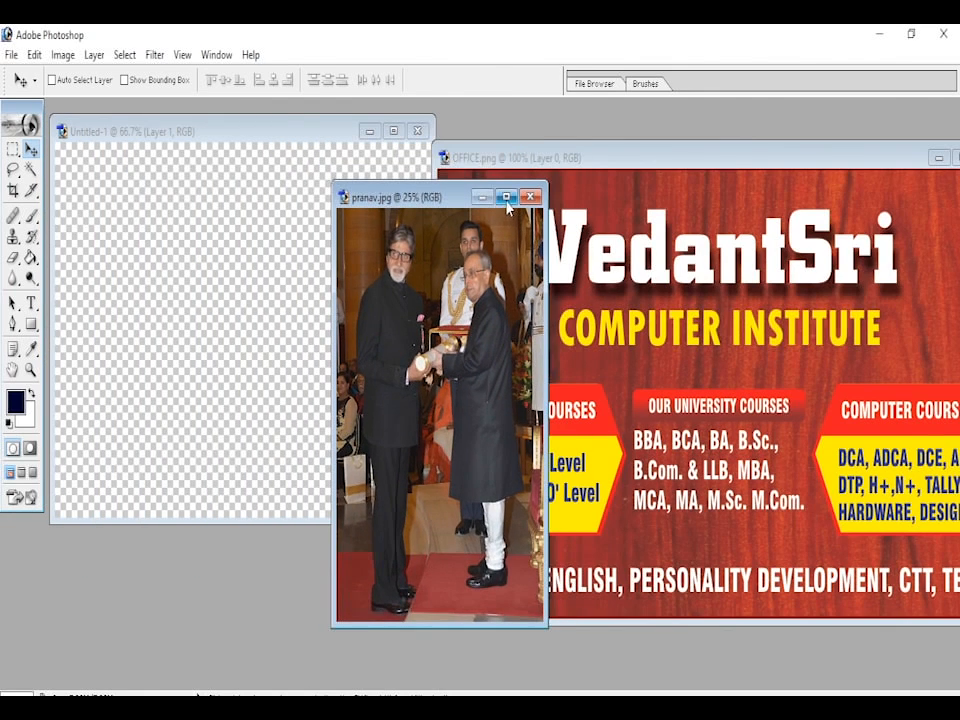
left_click_drag(450, 205, 255, 266)
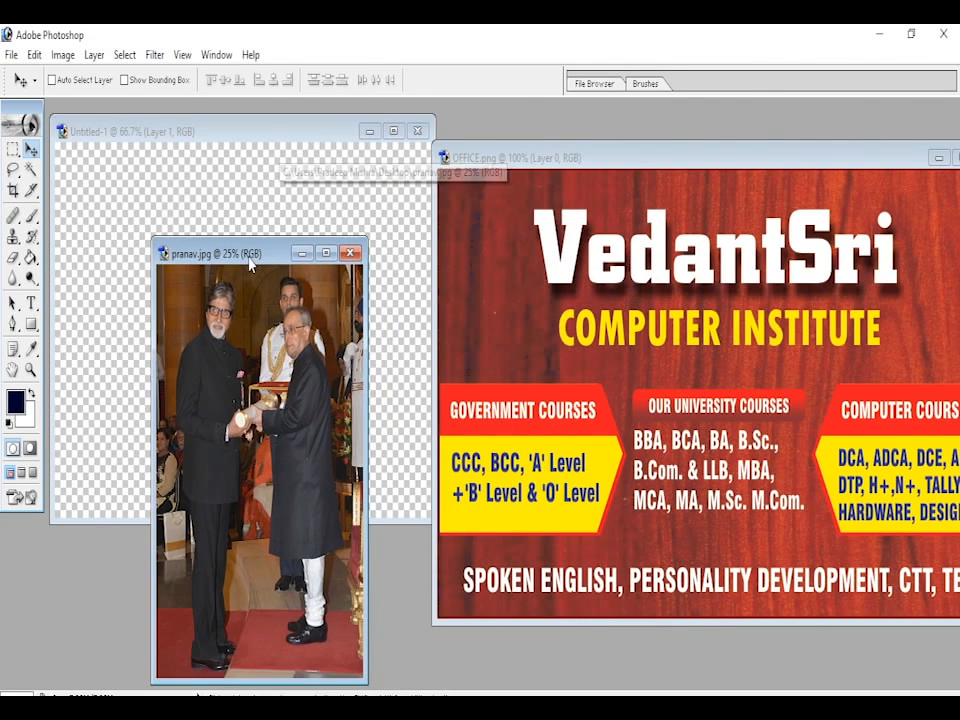
left_click(573, 163)
left_click_drag(530, 166, 403, 145)
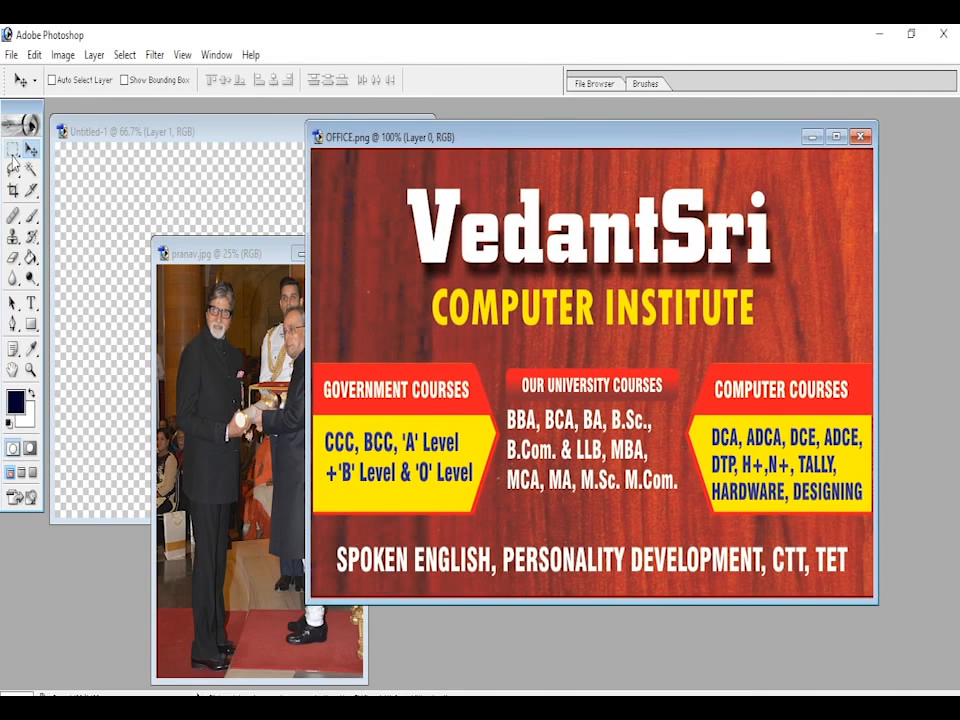
- Select the whole OFFICE.png banner with the Rectangular Marquee tool and copy it onto the Untitled-1 canvas with the Move tool
left_click(13, 152)
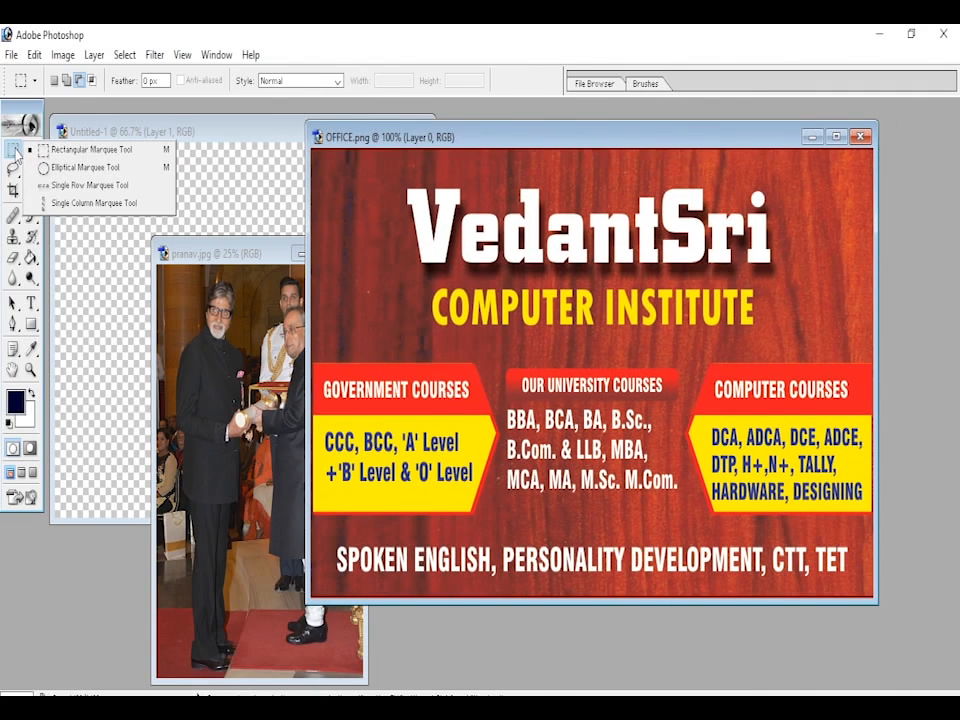
left_click(73, 154)
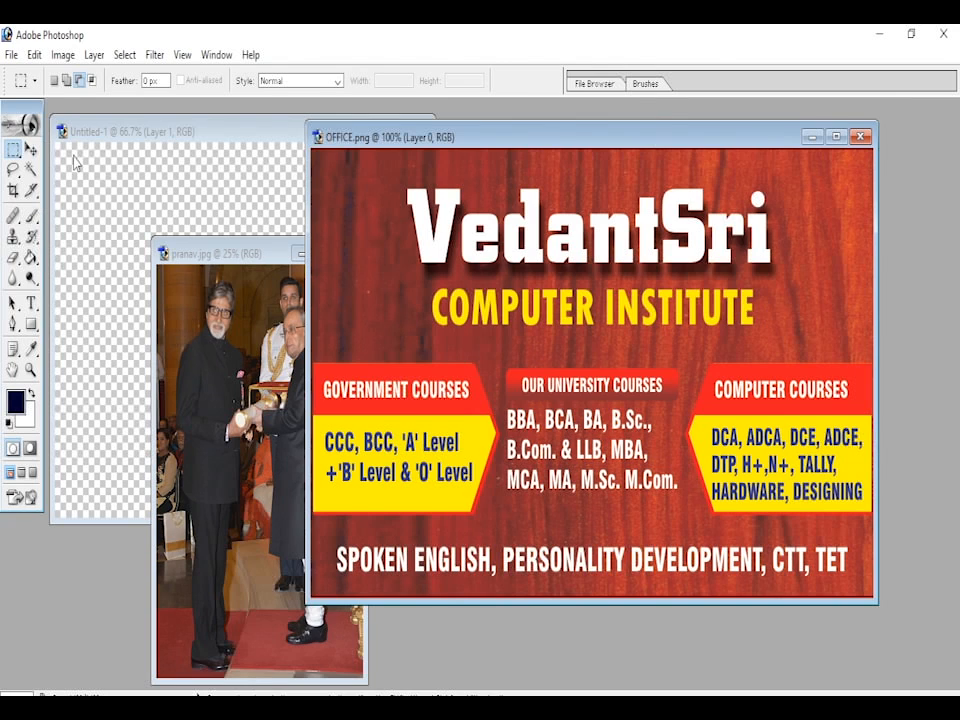
left_click_drag(316, 156, 878, 635)
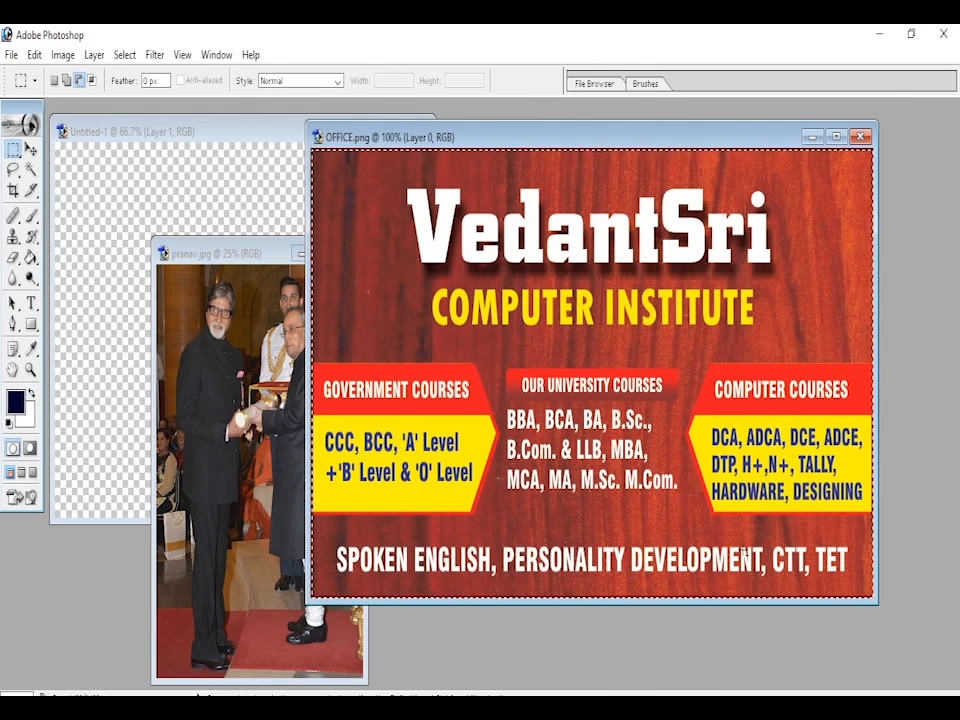
key("v")
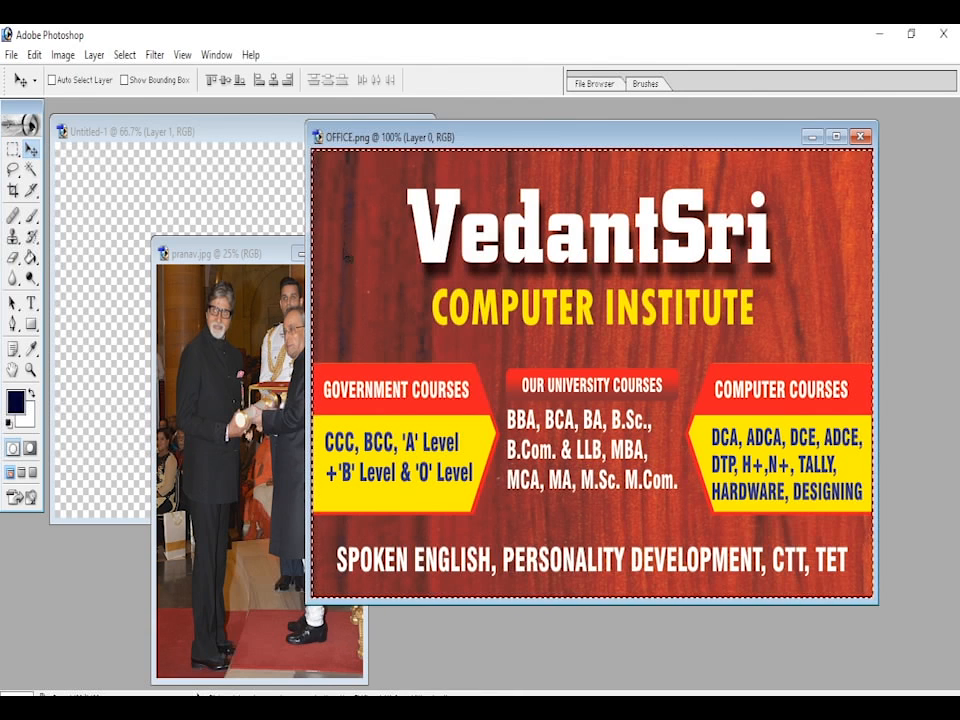
left_click_drag(446, 281, 167, 204)
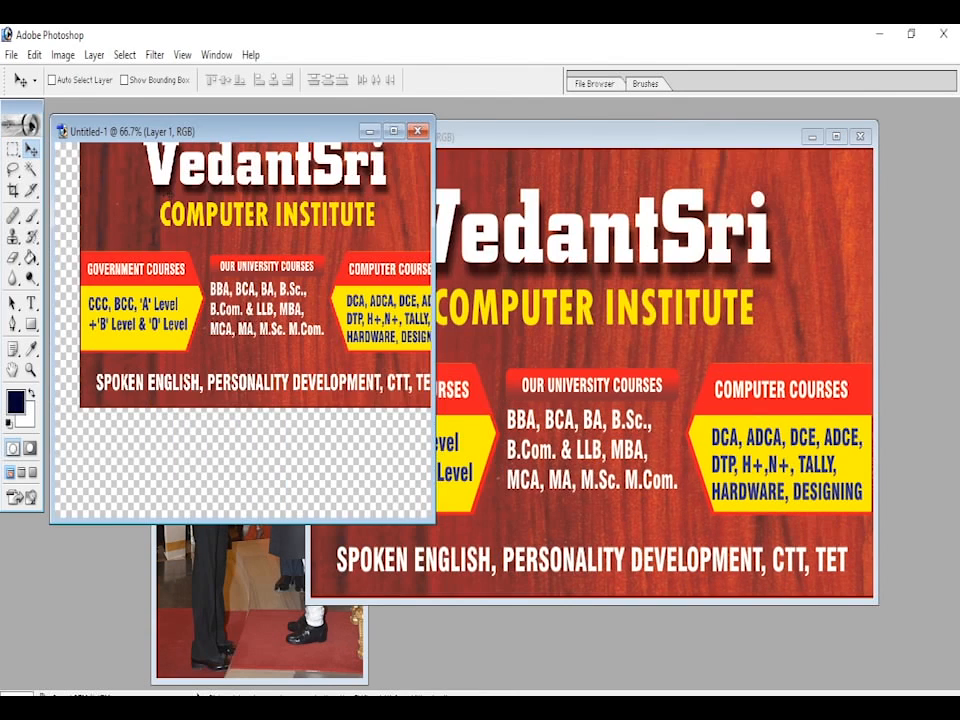
- Minimize the OFFICE.png window and maximize the Untitled-1 document
left_click(700, 137)
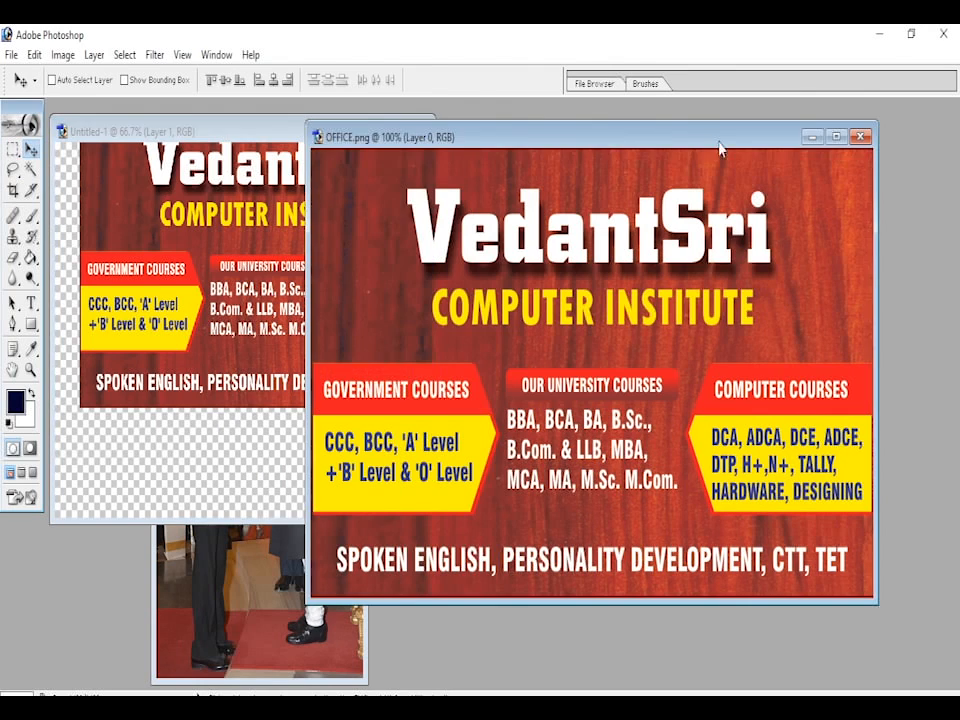
left_click(248, 130)
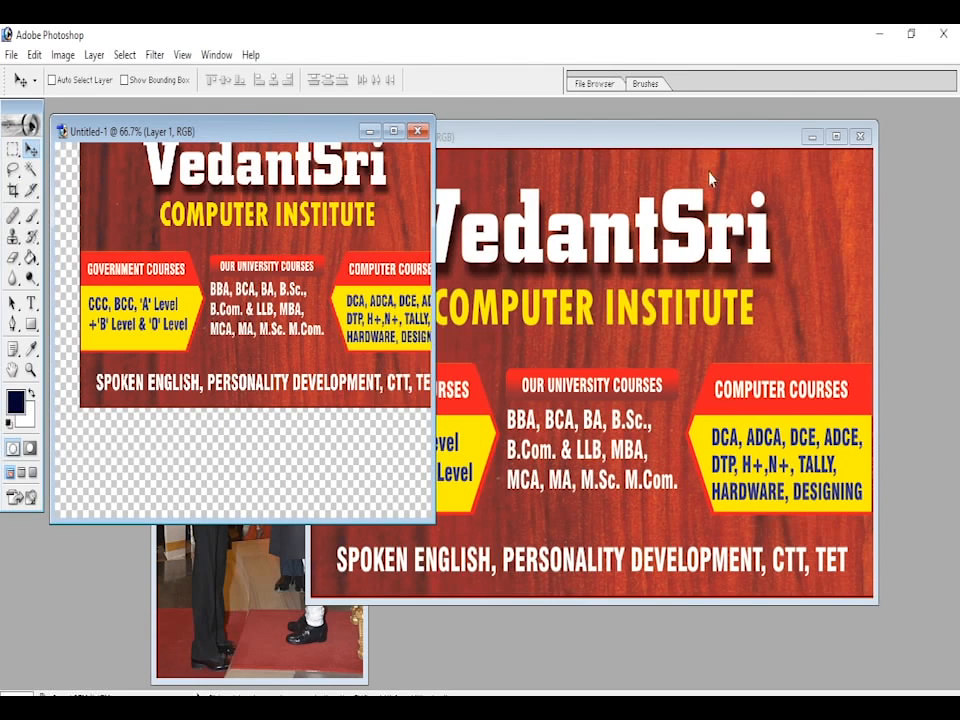
left_click(810, 140)
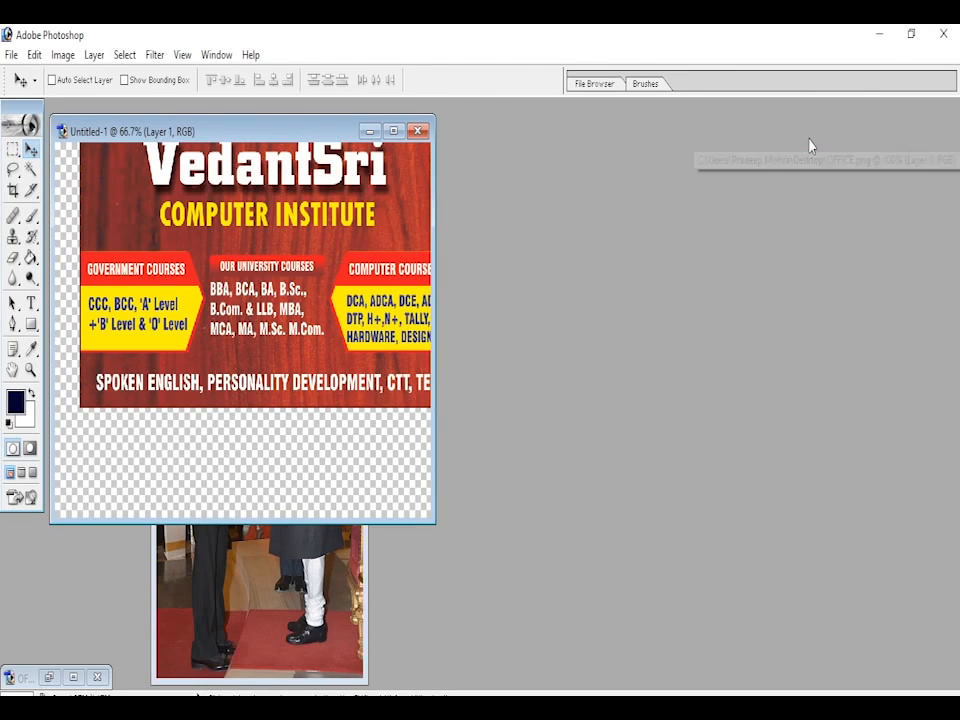
left_click_drag(312, 131, 481, 150)
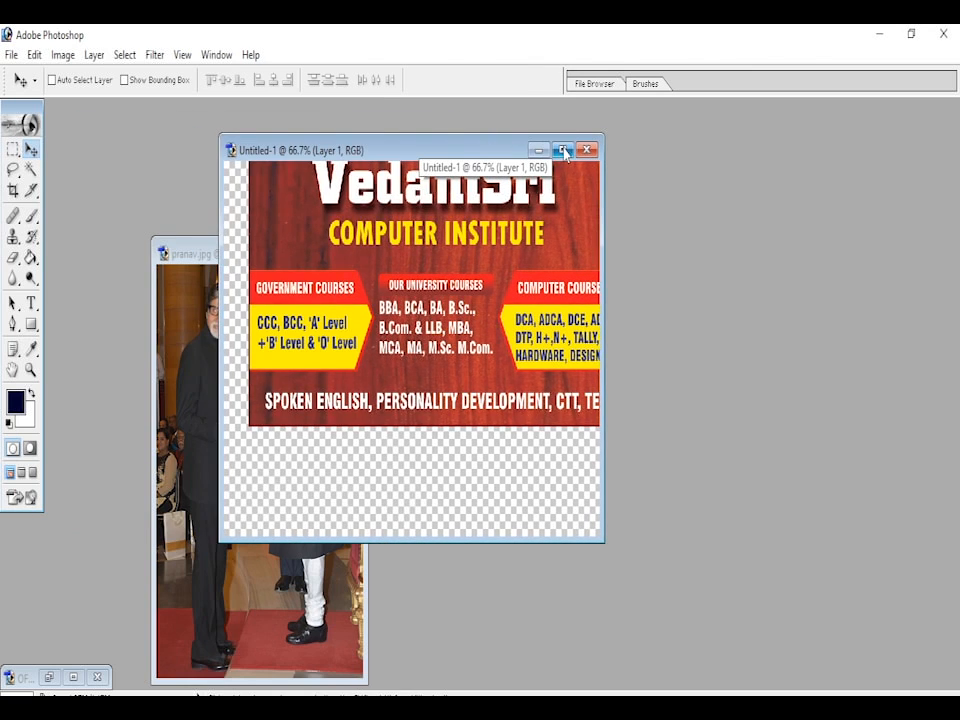
left_click(569, 150)
- With Auto Select Layer and Show Bounding Box enabled, align the banner to the canvas's top edge and stretch its height to 111%
left_click_drag(569, 268, 551, 295)
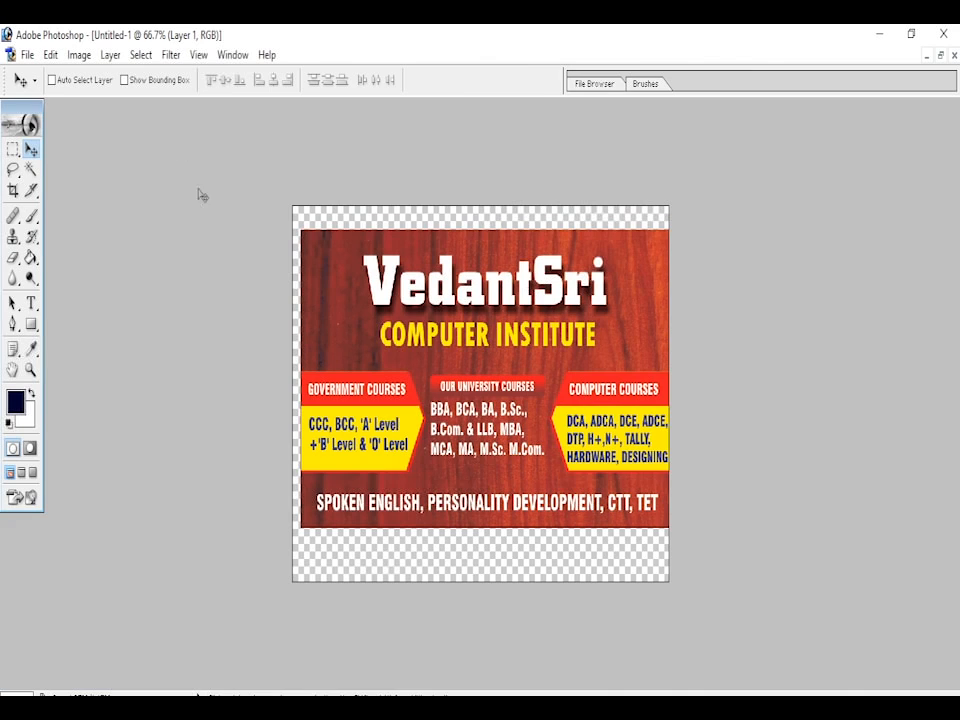
left_click(125, 80)
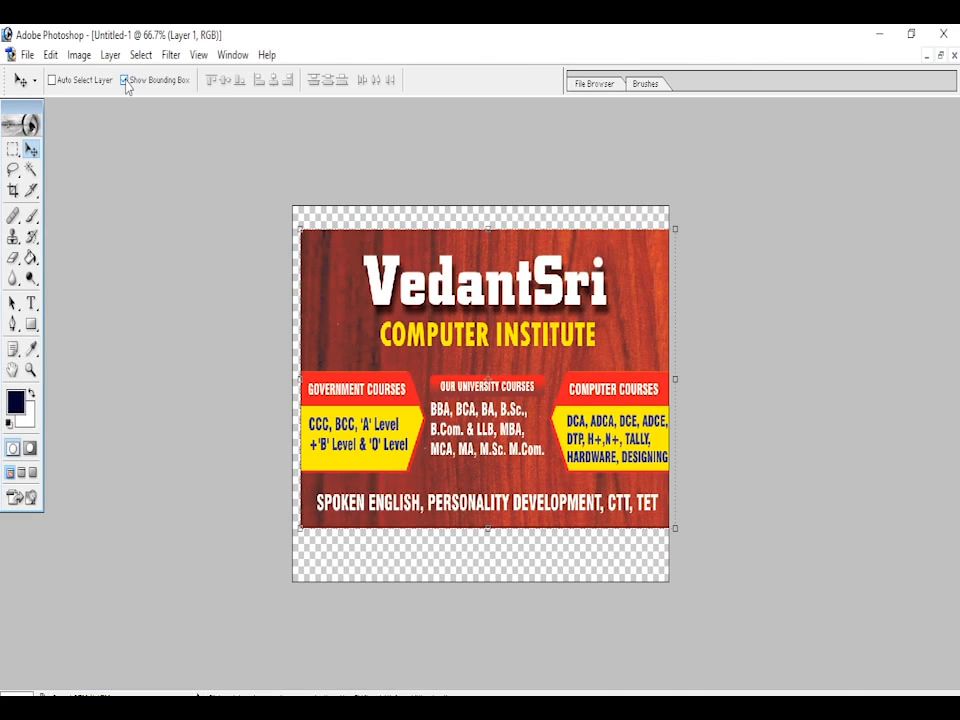
left_click(51, 80)
left_click_drag(452, 321, 447, 300)
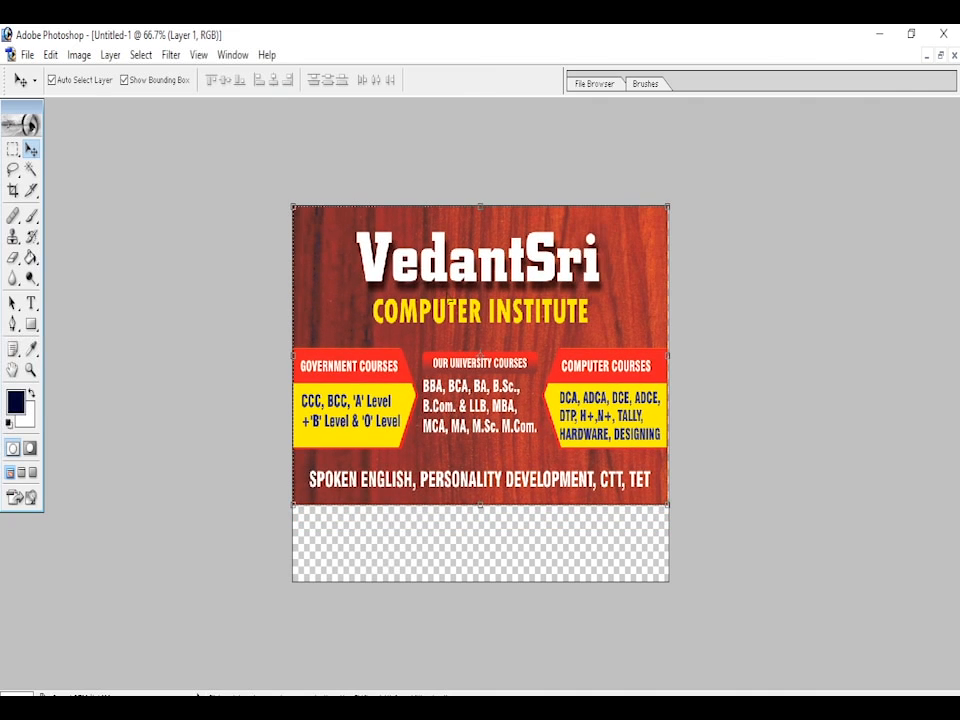
left_click_drag(484, 512, 483, 543)
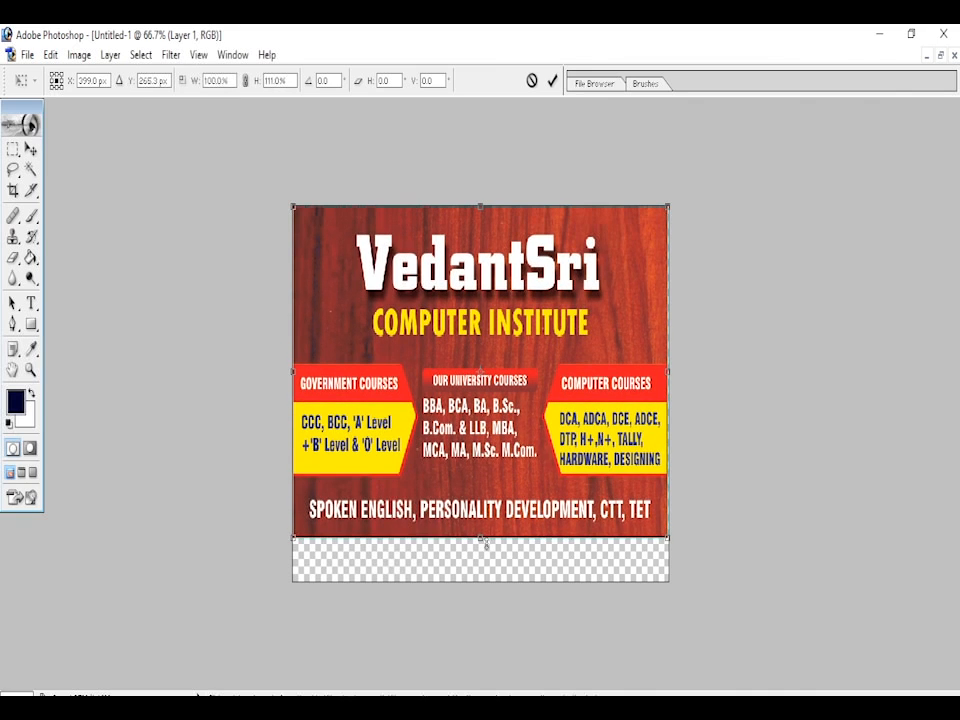
left_click(552, 80)
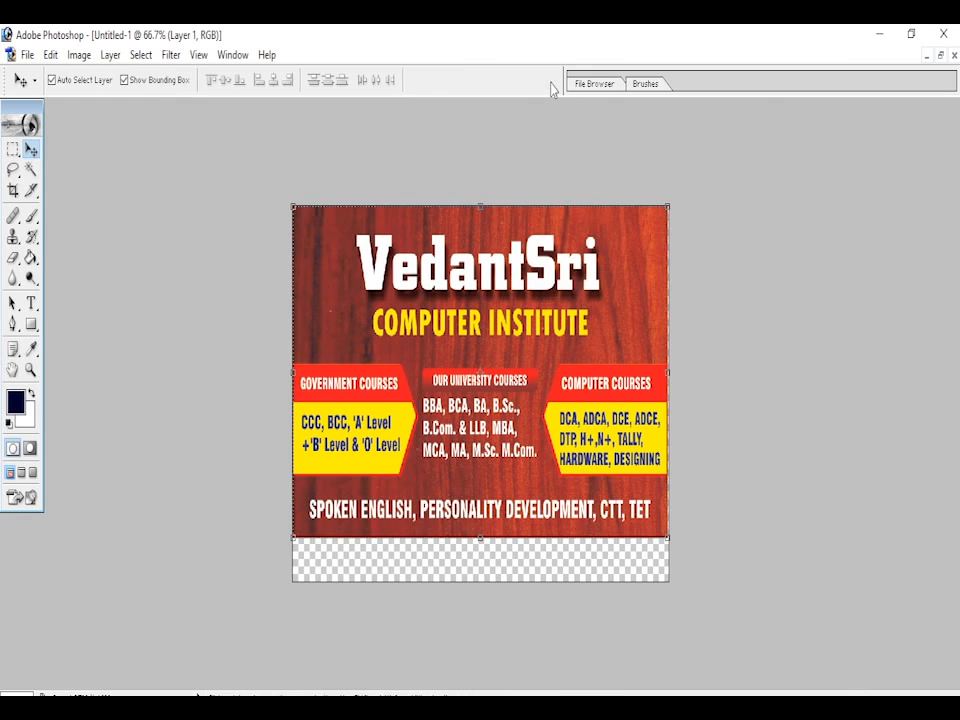
- Restore Untitled-1 to a floating window, move it aside and maximize the pranav.jpg photo
left_click(939, 55)
left_click_drag(435, 150, 593, 186)
left_click(329, 254)
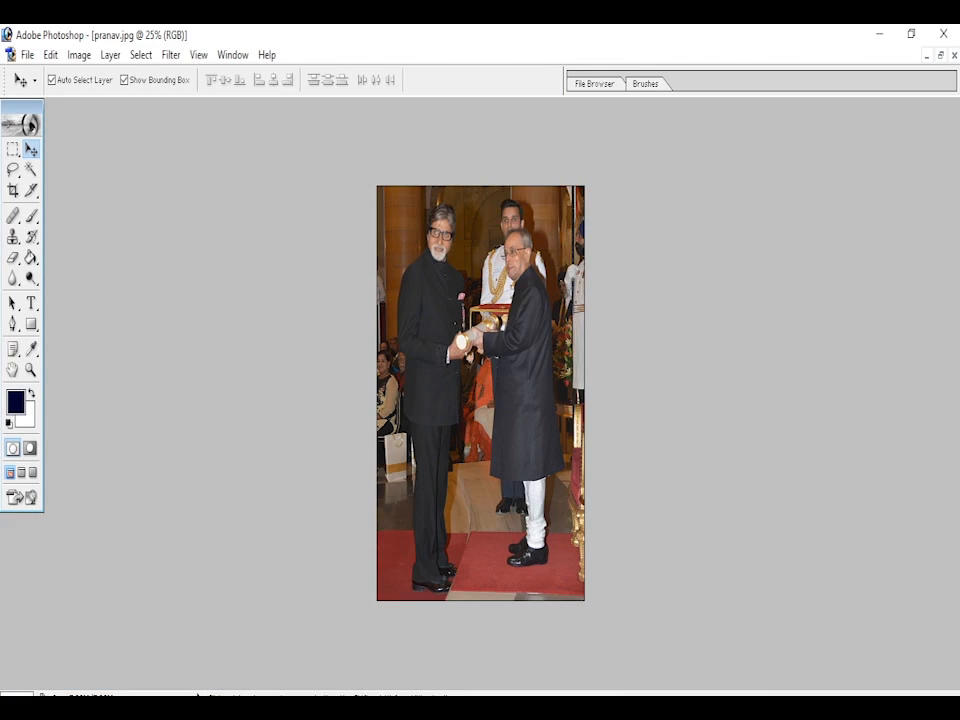
- Set up the Pen tool in Paths mode with the Intersect Path Areas option for outlining the men in pranav.jpg
left_click(31, 371)
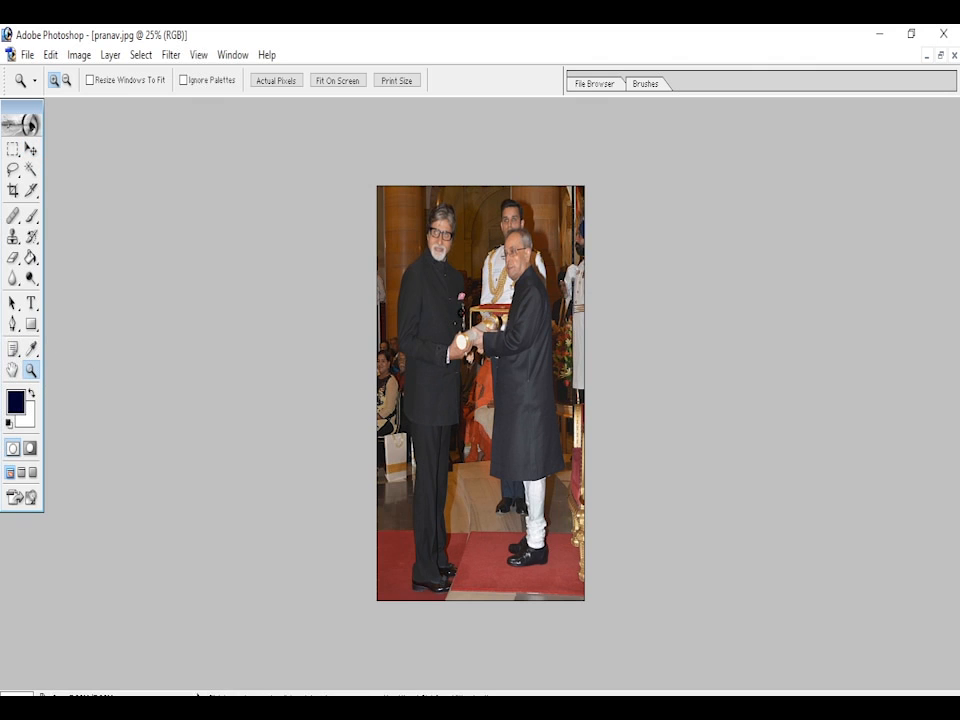
left_click_drag(404, 198, 563, 600)
scroll(492, 407, "up", 2)
key("ctrl+plus")
key("ctrl+plus")
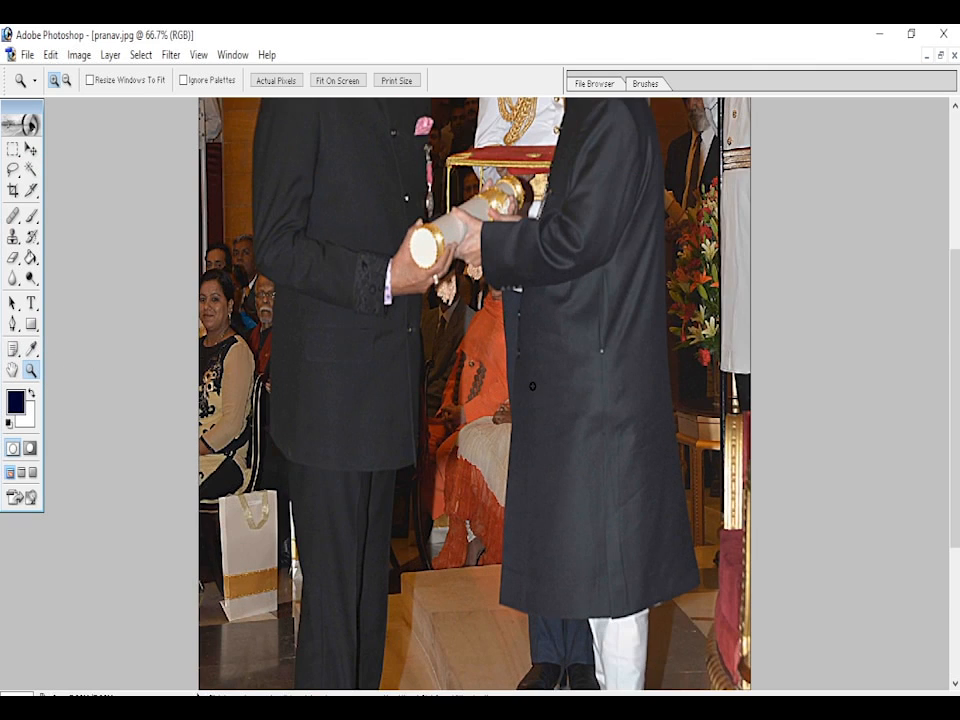
key("ctrl+plus")
left_click_drag(950, 323, 938, 164)
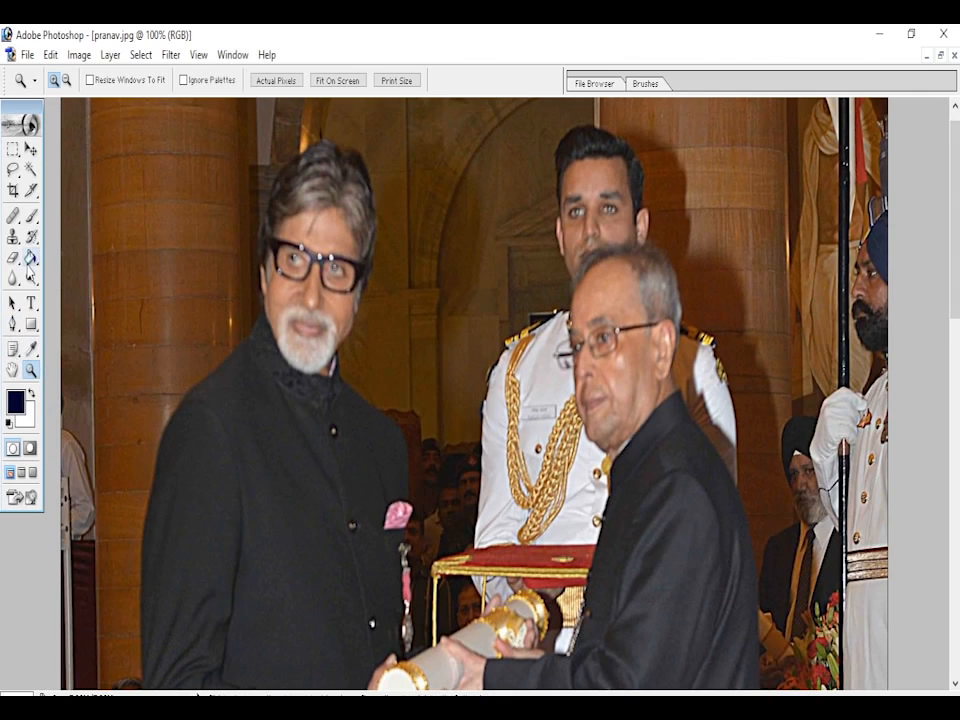
left_click_drag(957, 278, 957, 325)
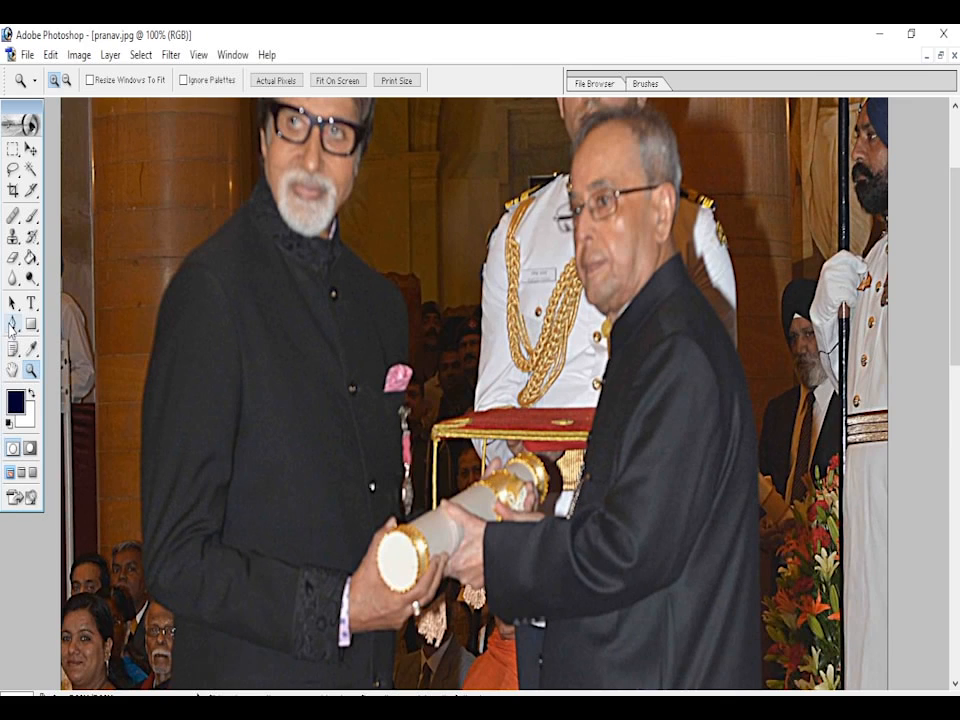
left_click(12, 324)
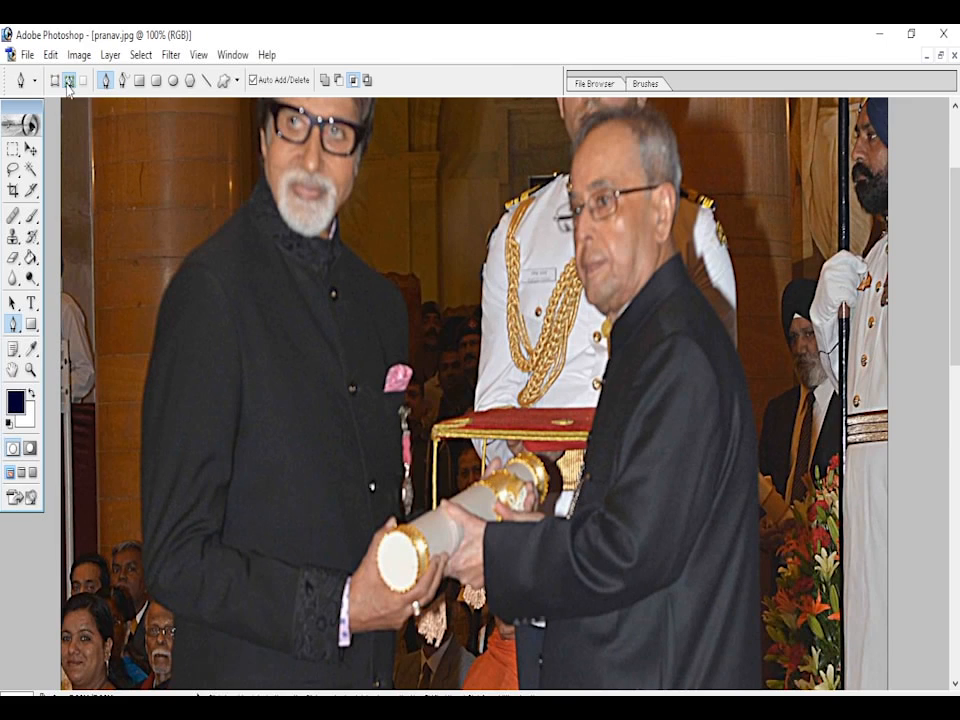
left_click(55, 81)
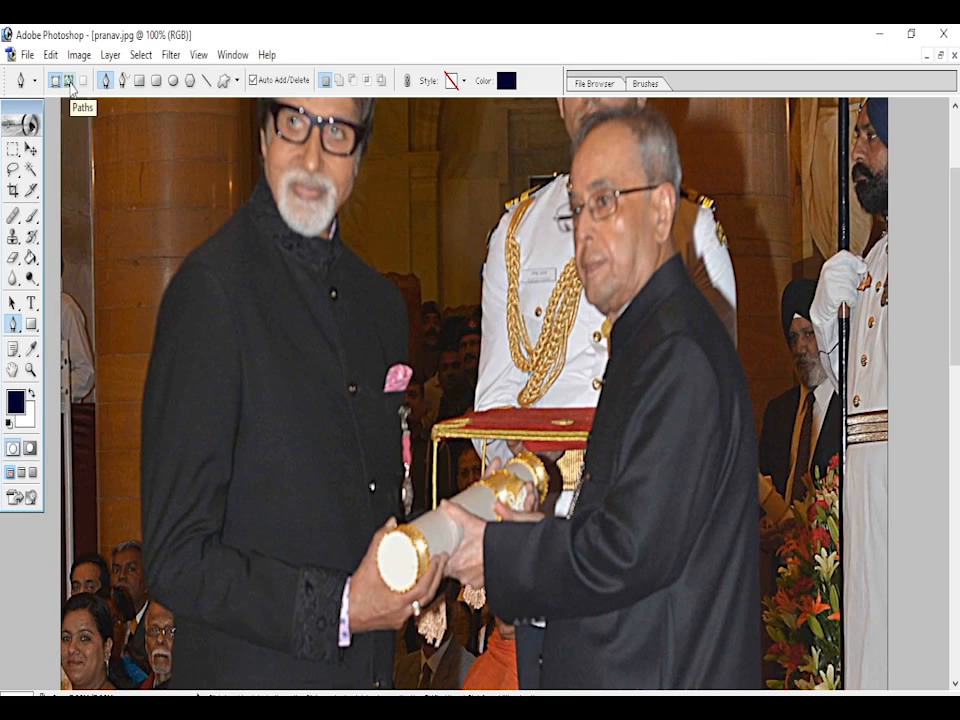
left_click(69, 81)
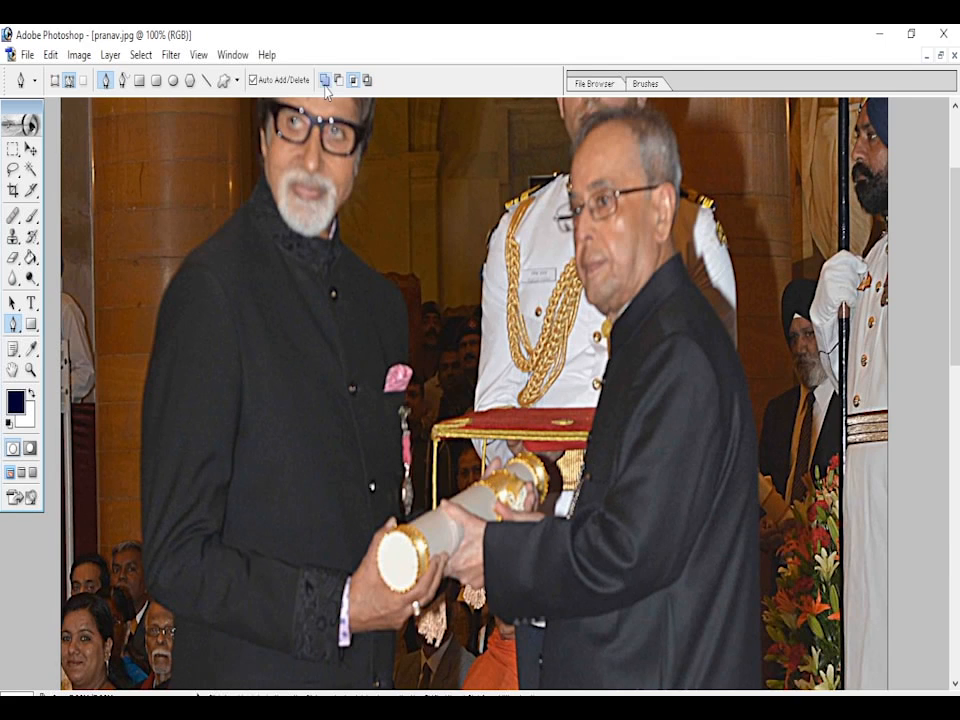
left_click(353, 80)
- Start the Pen path at the bearded man's outer sleeve and trace up over his shoulder to his collar
left_click(141, 467)
left_click(141, 384)
left_click(157, 344)
left_click(164, 290)
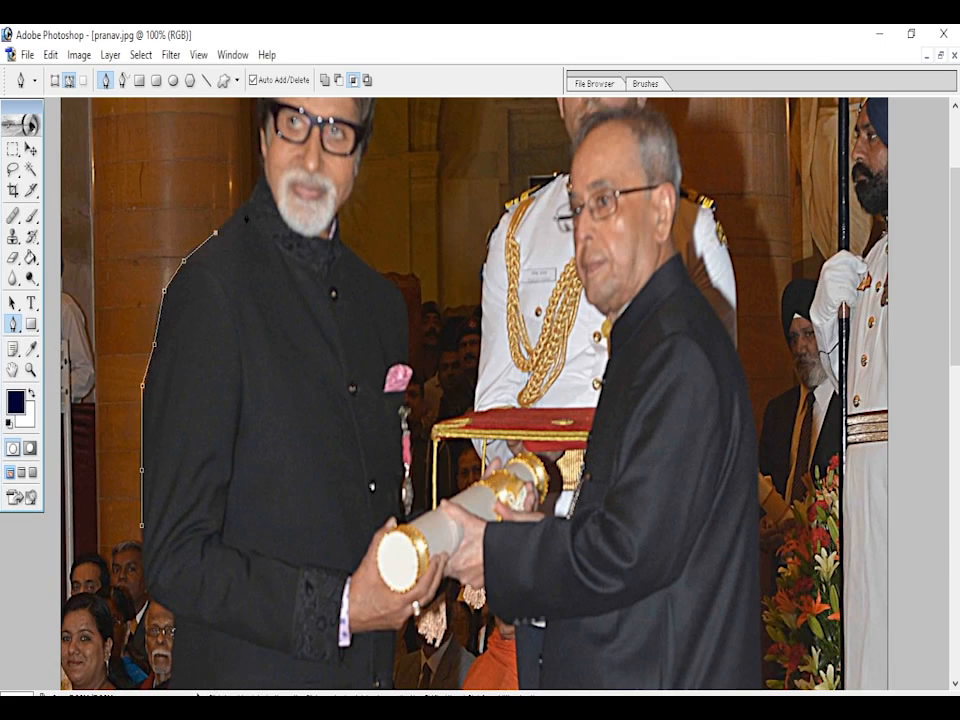
left_click(242, 205)
left_click(262, 171)
- Continue the path up the near side of the bearded man's face and over the top of his hair
left_click_drag(958, 268, 958, 213)
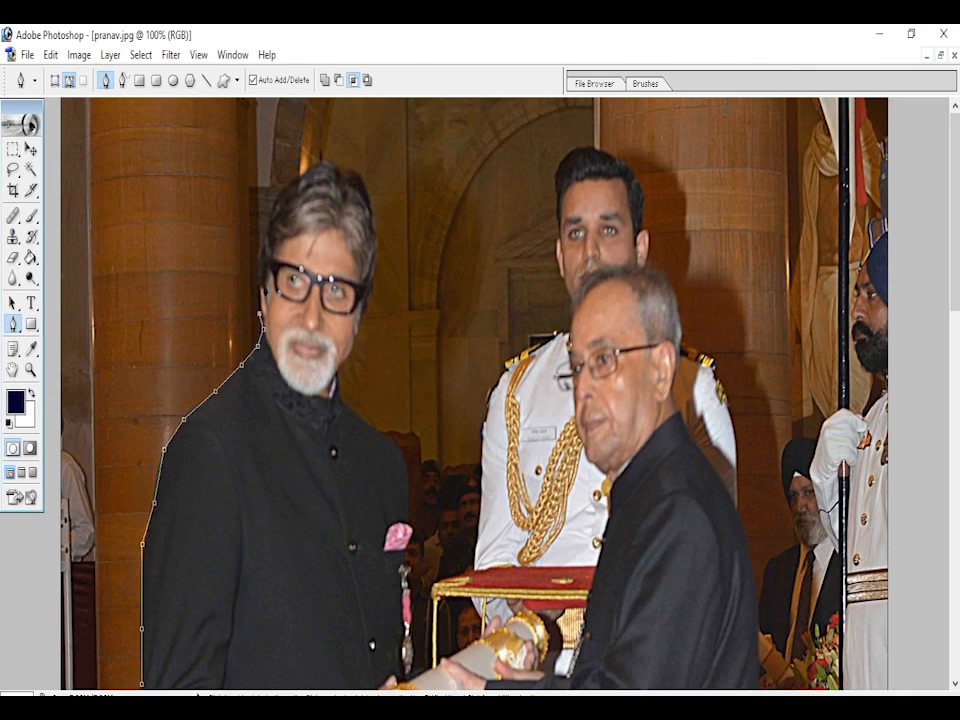
left_click(256, 280)
left_click(260, 248)
left_click(279, 196)
left_click(296, 178)
left_click(312, 167)
left_click(332, 161)
left_click(345, 172)
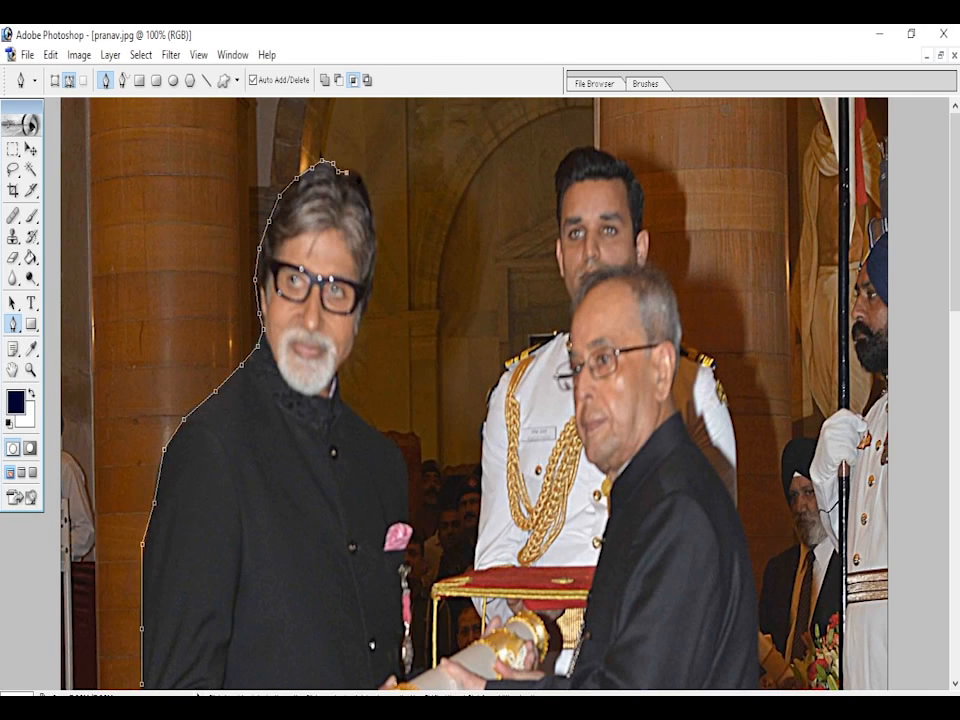
- Trace the path down the other side of the bearded man's head, from his hair to his jaw
left_click(367, 188)
left_click(372, 218)
left_click(374, 246)
left_click(372, 270)
left_click(359, 319)
left_click(352, 341)
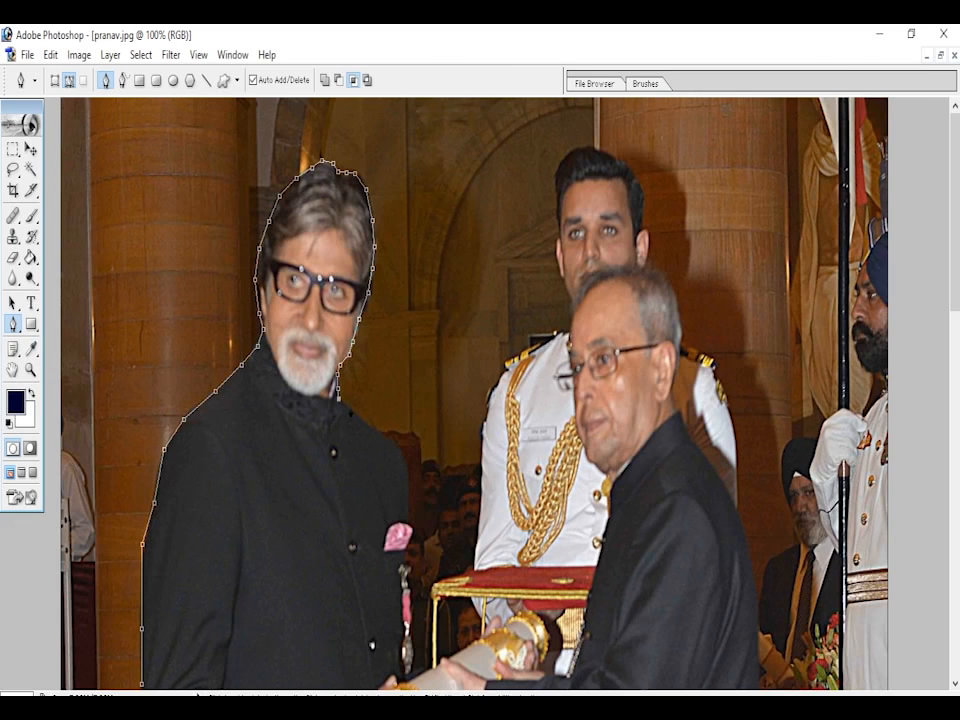
- Extend the path over the bearded man's second shoulder and down his chest towards the pink pocket square
left_click(362, 422)
left_click(380, 435)
left_click(403, 460)
left_click(408, 490)
left_click(409, 513)
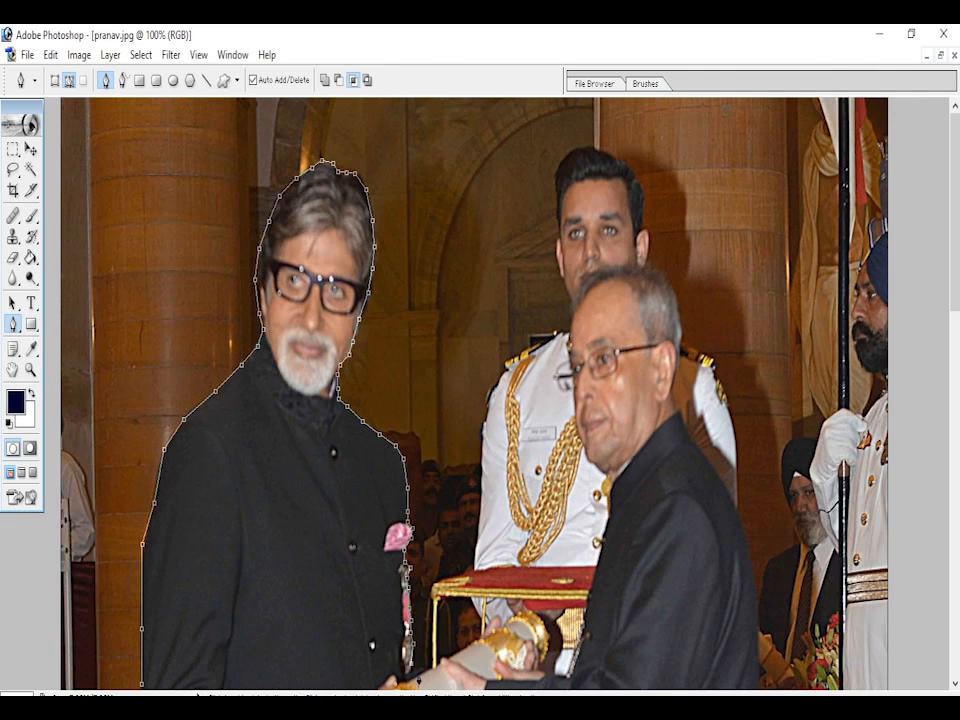
- Trace the path along the scroll, the red tray and the white-uniformed guard's arm and shoulder up to his neck
scroll(952, 337, "down", 3)
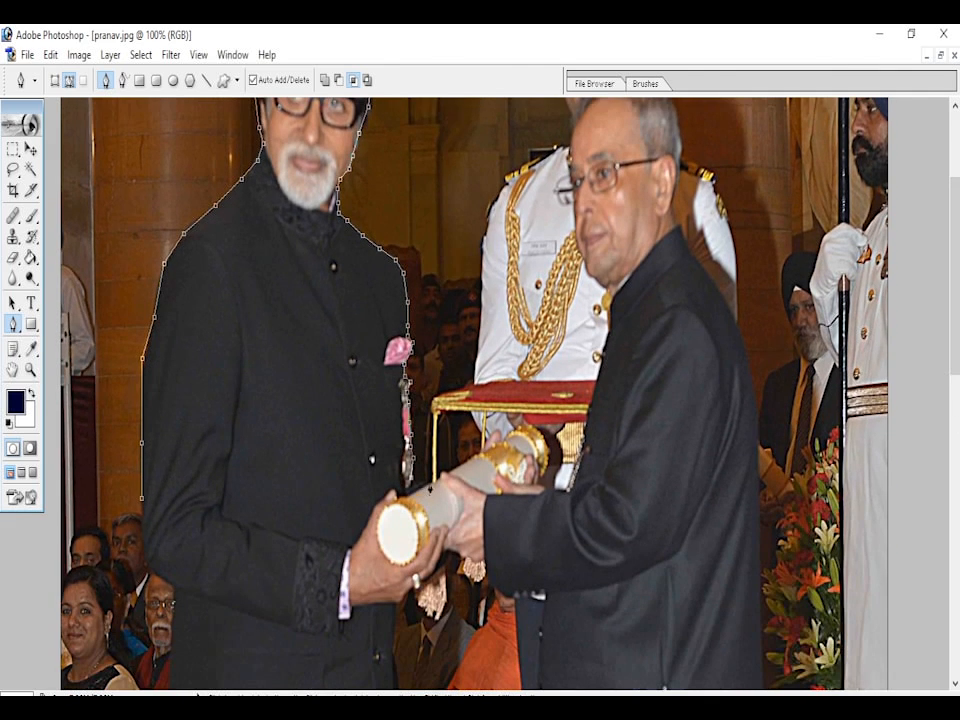
left_click(431, 486)
left_click(463, 468)
left_click(485, 448)
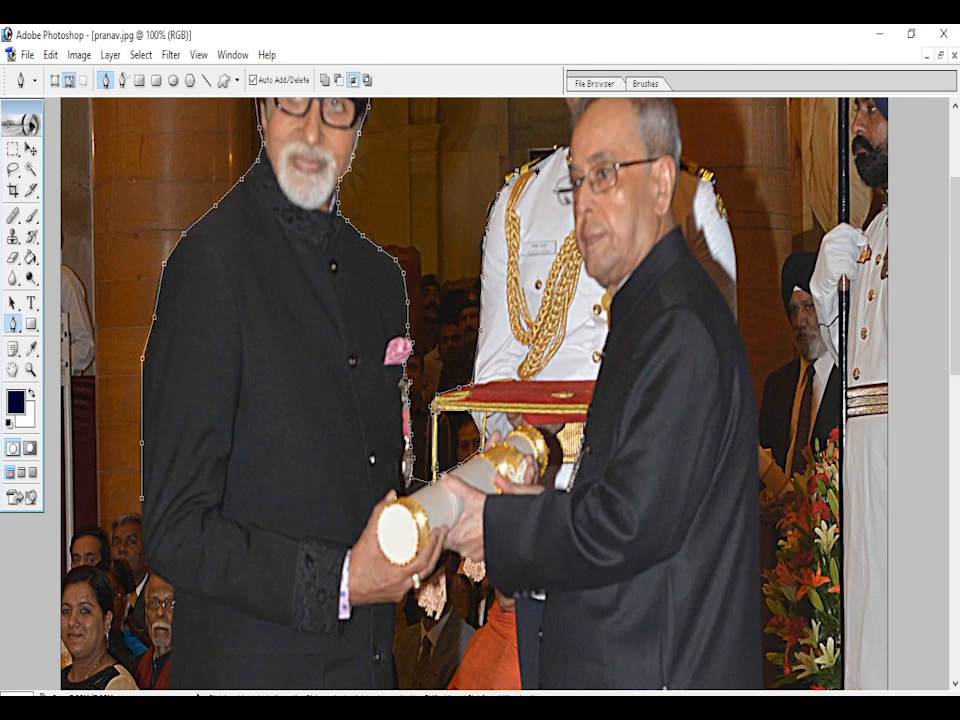
left_click(559, 148)
left_click(568, 136)
left_click(571, 119)
- Continue the path up the side of the guard's face to the top of his hair
left_click_drag(955, 231, 958, 172)
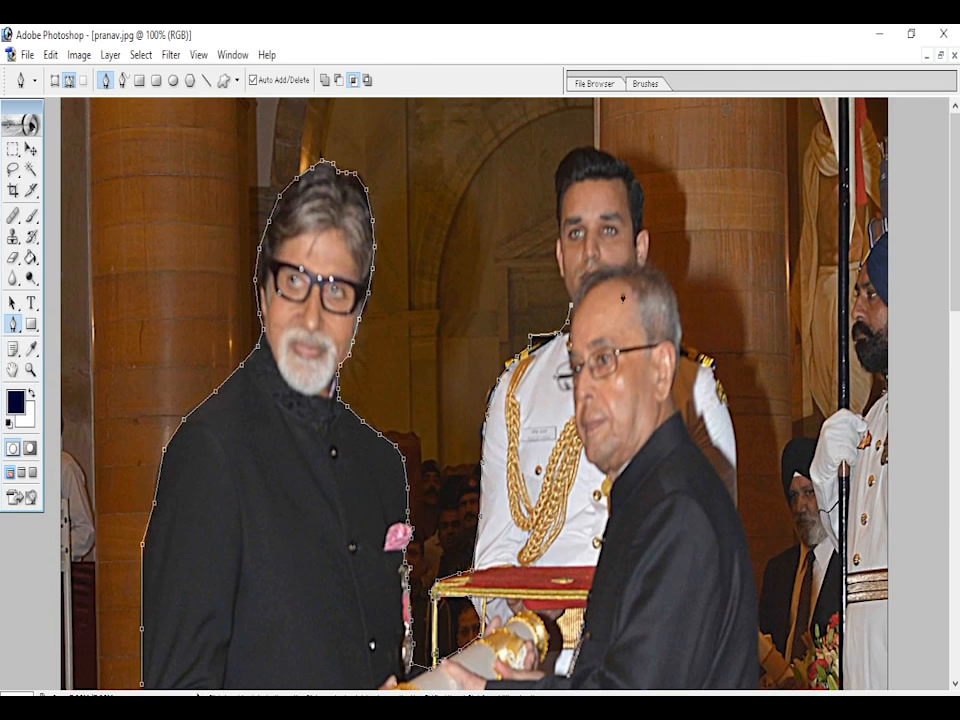
left_click(559, 271)
left_click(557, 242)
left_click(556, 197)
left_click(554, 177)
left_click(558, 161)
left_click(572, 149)
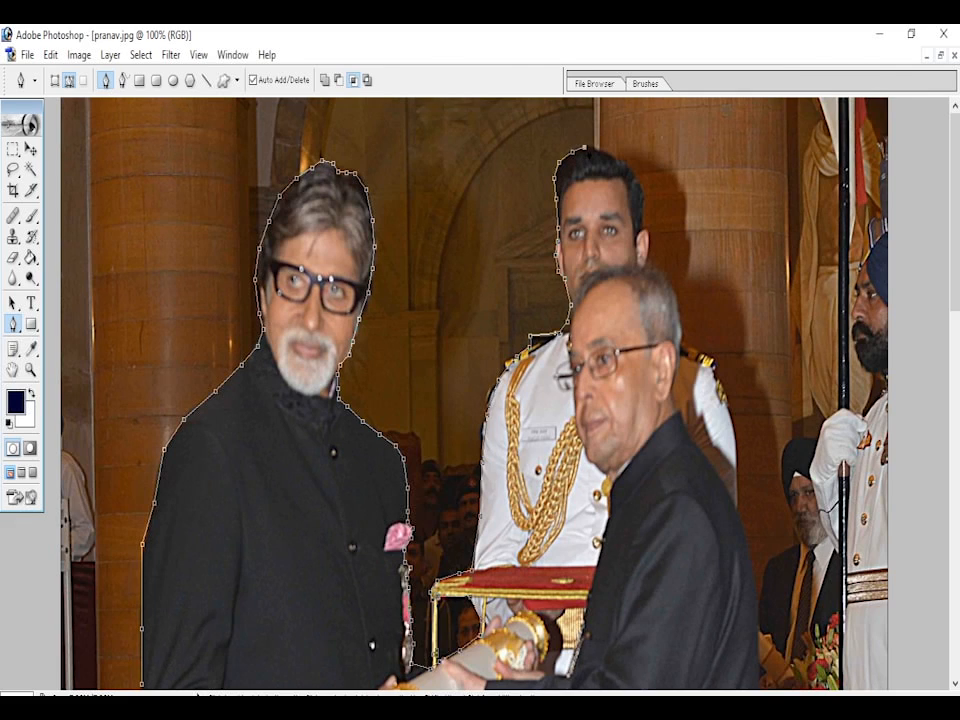
- Trace the path over the guard's hair, down past his ear and onto the back of the older man's head
left_click(601, 152)
left_click(626, 166)
left_click(635, 182)
left_click(644, 197)
left_click(642, 219)
left_click(649, 247)
left_click(672, 286)
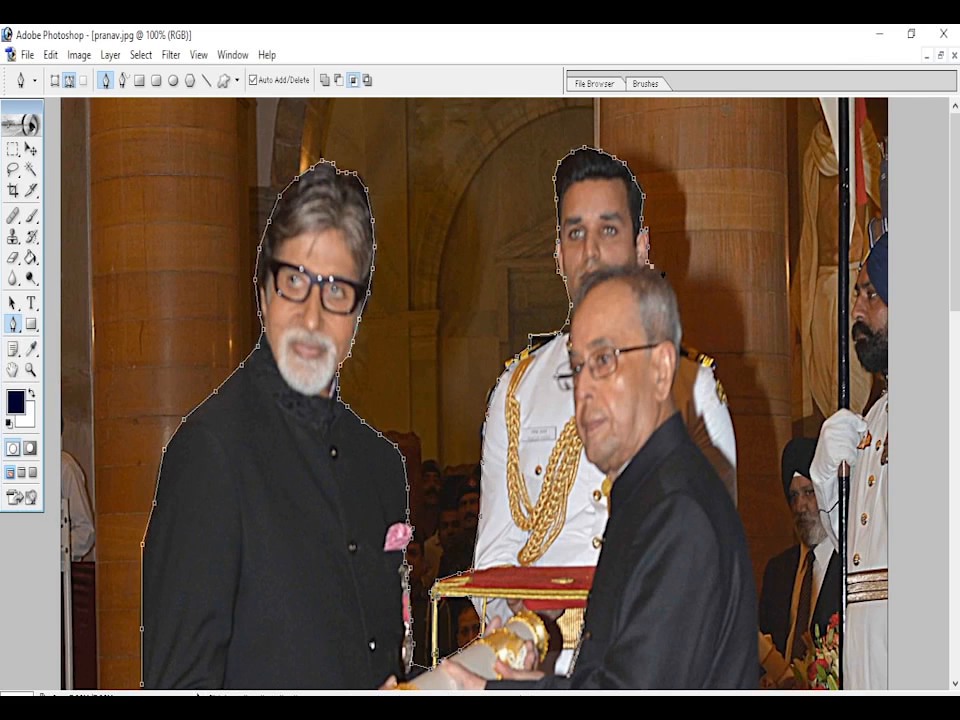
- Extend the path down the back of the older man's head and around the guard's epaulette and upper arm
left_click(680, 309)
left_click(681, 335)
left_click(707, 355)
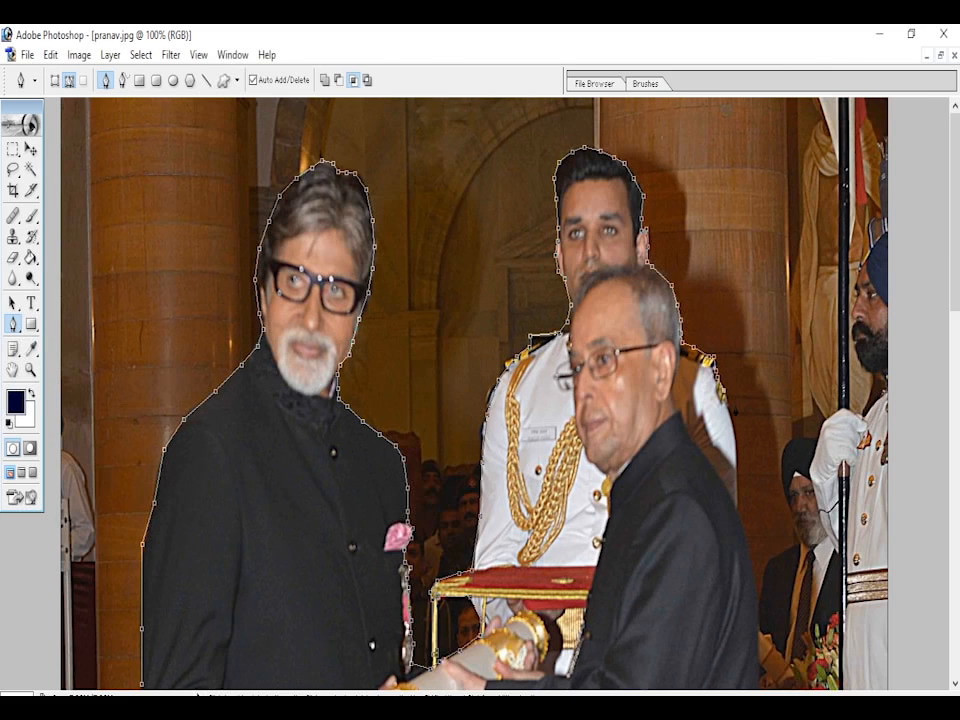
left_click(730, 407)
left_click(735, 438)
left_click(737, 488)
left_click(738, 508)
- Trace the path down the upper back of the older man's long dark coat
left_click_drag(945, 301, 945, 394)
left_click(748, 273)
left_click(757, 330)
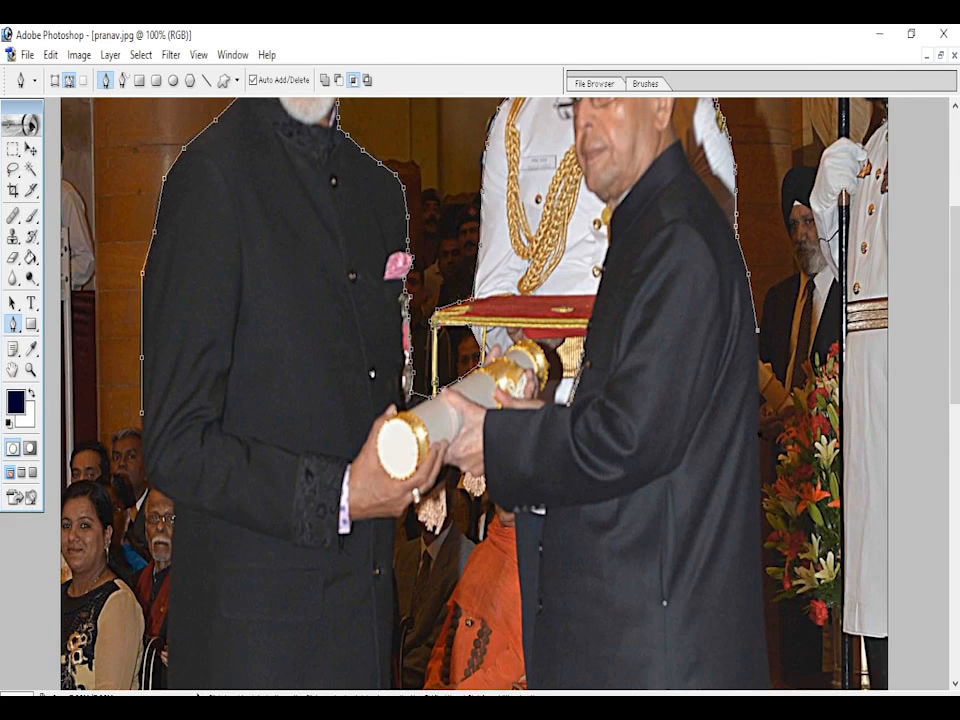
left_click(758, 411)
left_click(761, 499)
- Continue the path down the long coat's rear edge and around its hem to the white trousers
left_click_drag(954, 352, 954, 481)
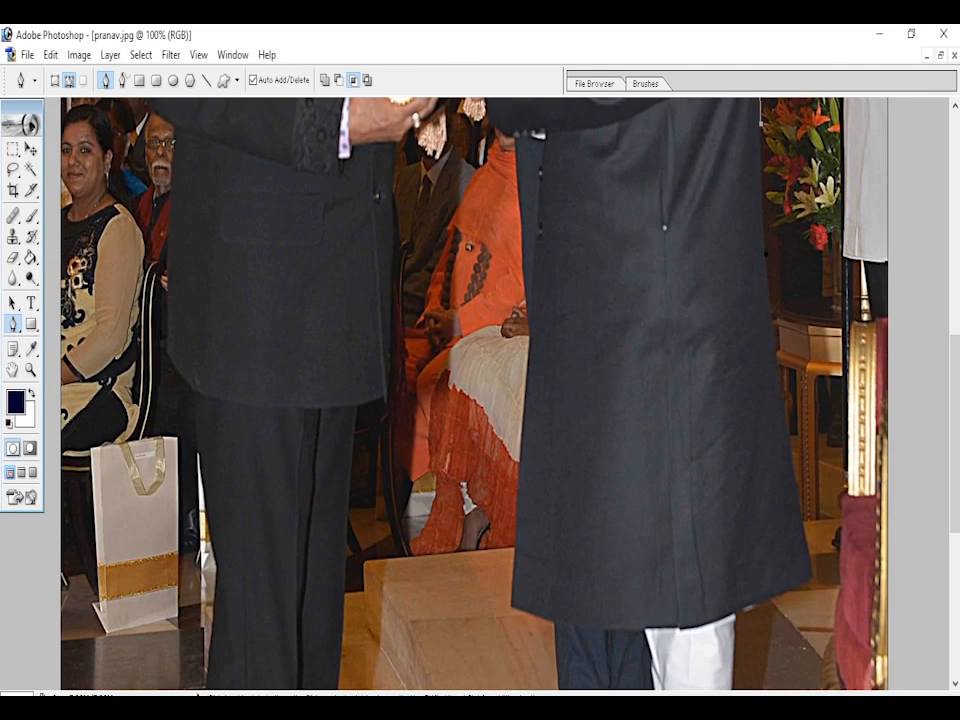
left_click(764, 235)
left_click(770, 305)
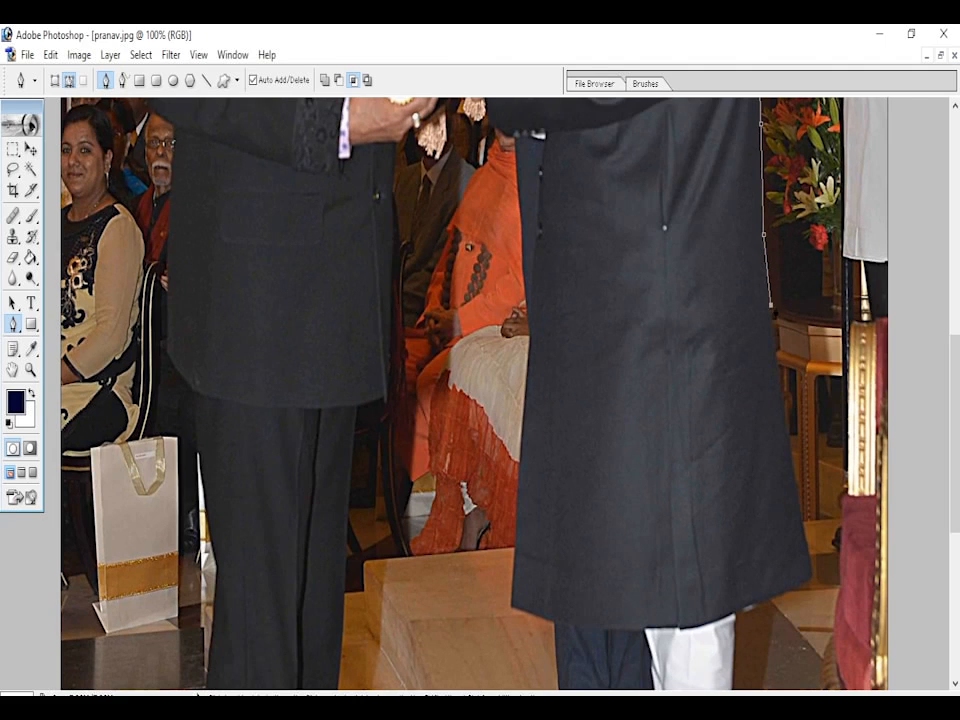
left_click(779, 381)
left_click(794, 484)
left_click(806, 541)
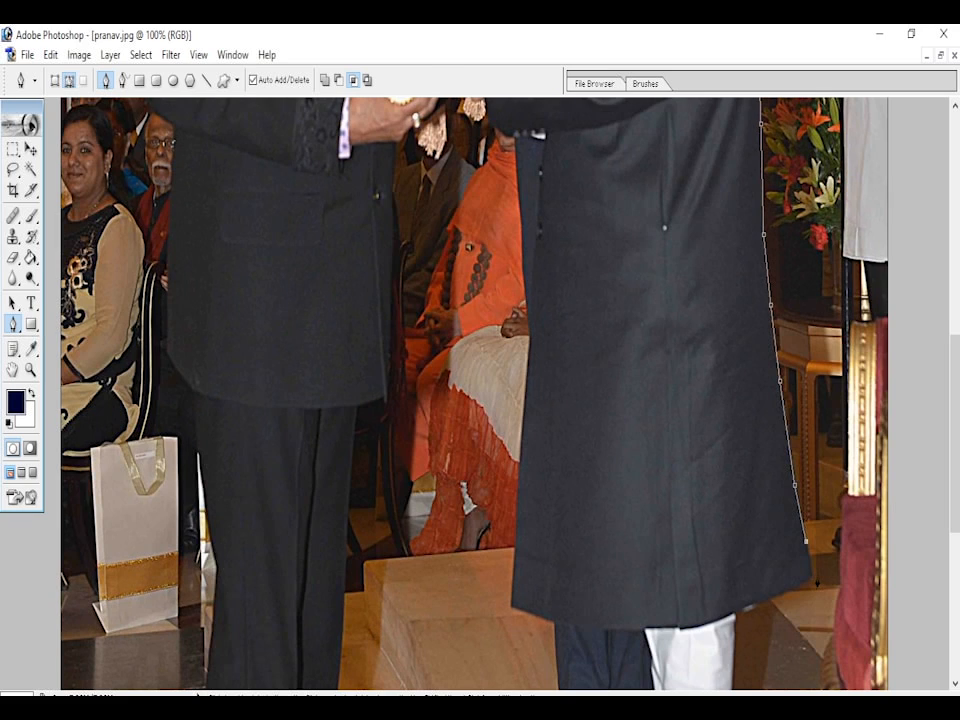
left_click(812, 575)
left_click(773, 597)
left_click(755, 600)
left_click(736, 609)
- Trace the path down the rear edge of the older man's white trousers, following the folds near the ankle
left_click_drag(957, 413, 957, 523)
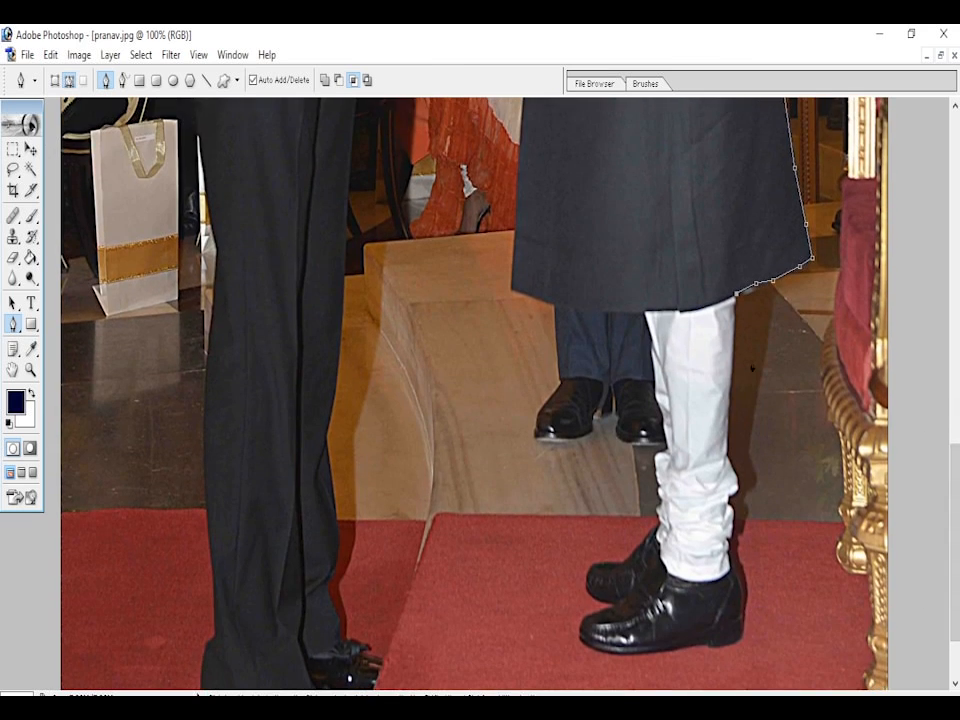
left_click(734, 337)
left_click(732, 374)
left_click(727, 430)
left_click(729, 463)
left_click(736, 469)
left_click(739, 484)
left_click(739, 500)
left_click(729, 500)
left_click(734, 530)
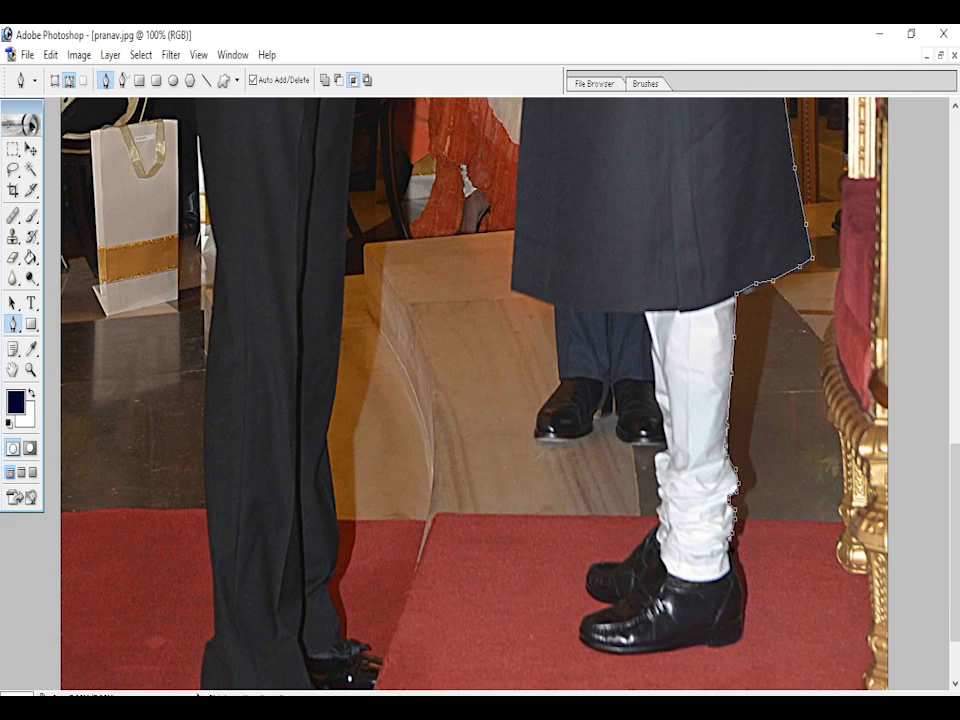
- Outline the heel, sole and toe of the older man's nearer black shoe with the path
left_click(738, 578)
left_click(742, 627)
left_click(711, 646)
left_click(667, 651)
left_click(629, 651)
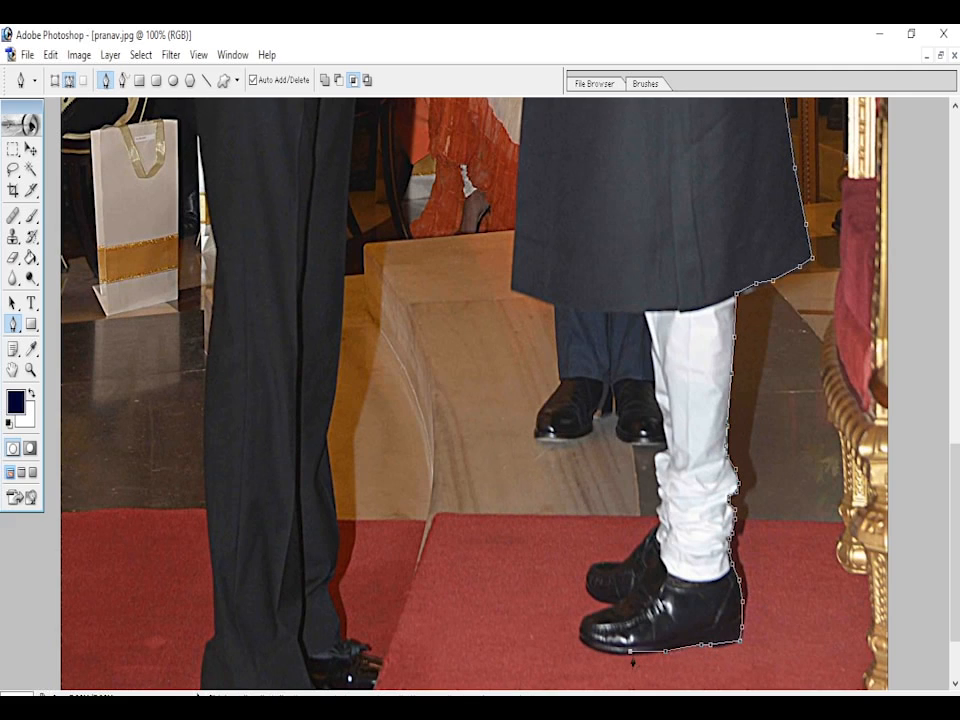
left_click(601, 651)
left_click(578, 625)
- Continue the path around the toe and upper edge of the older man's farther shoe
left_click(603, 608)
left_click(588, 578)
left_click(590, 566)
left_click(603, 563)
left_click(628, 562)
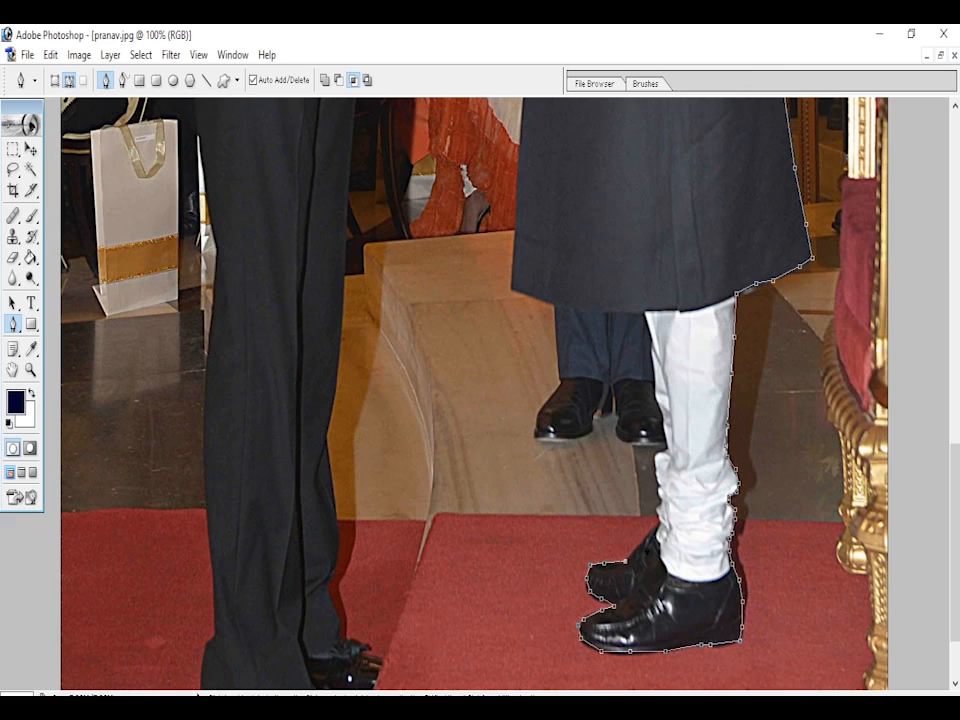
- Trace the path up the front edge of the white trousers and along the coat hem to its front corner
left_click(659, 521)
left_click(662, 507)
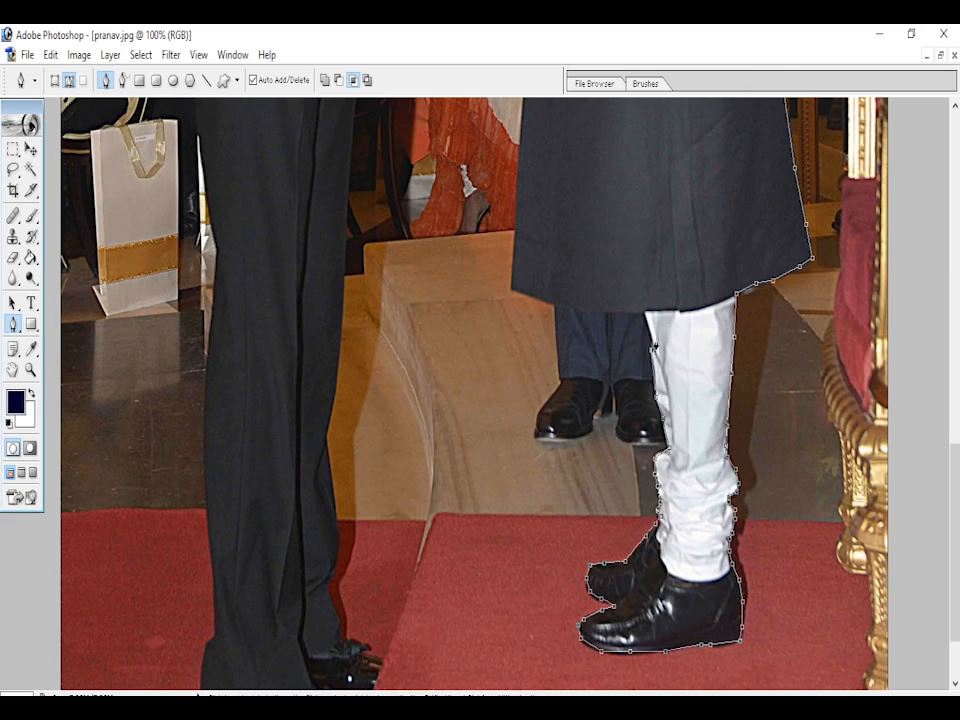
left_click(607, 311)
left_click(576, 312)
left_click(554, 305)
left_click(512, 289)
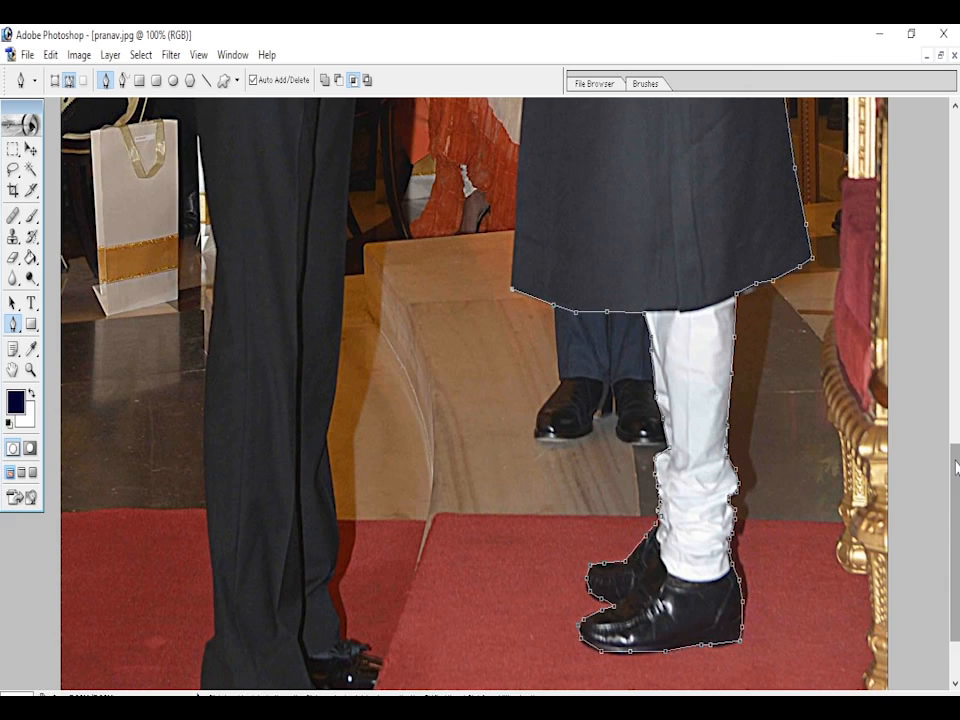
- Extend the path up the front edge of the older man's long coat to just below his sleeve
scroll(646, 505, "up", 5)
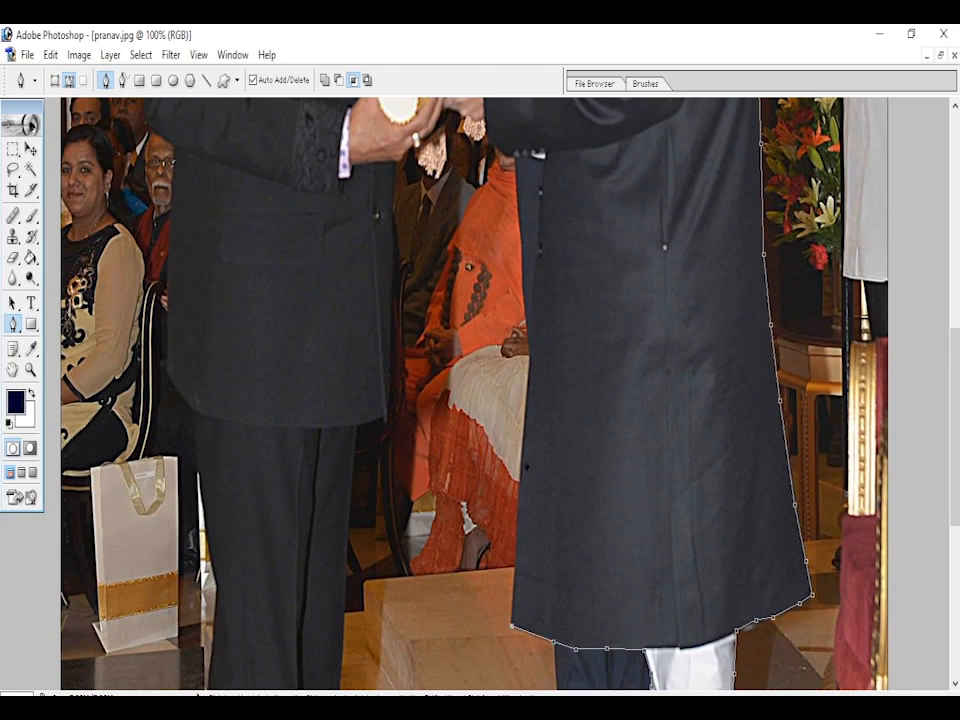
left_click(520, 457)
left_click(530, 355)
left_click(522, 274)
left_click(519, 206)
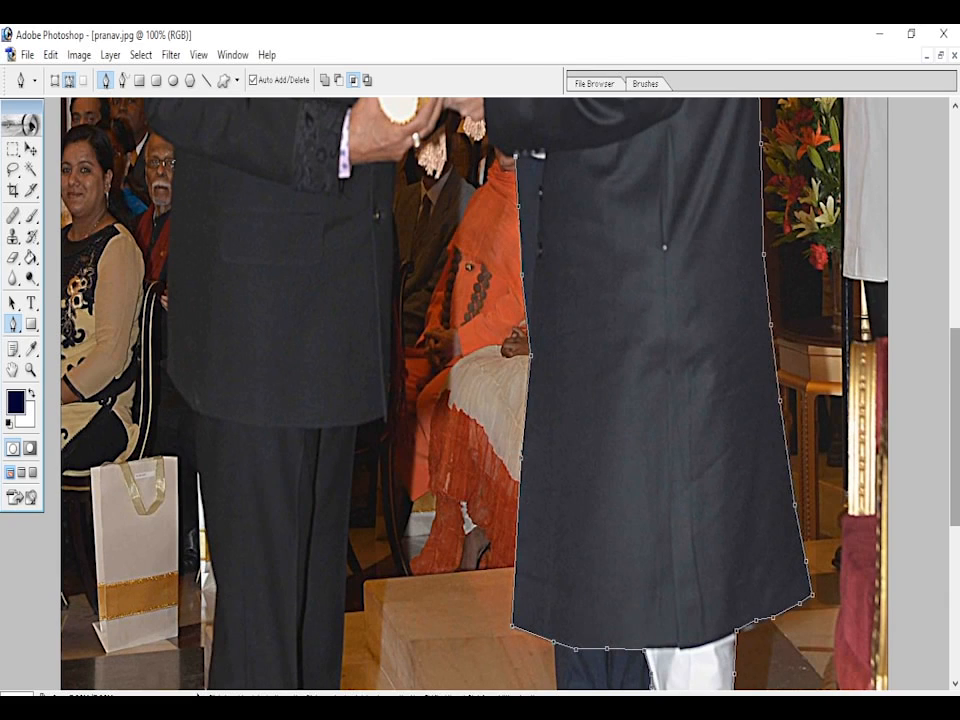
- Trace the path from the older man's cuff along the underside of the hands holding the scroll
scroll(921, 330, "up", 5)
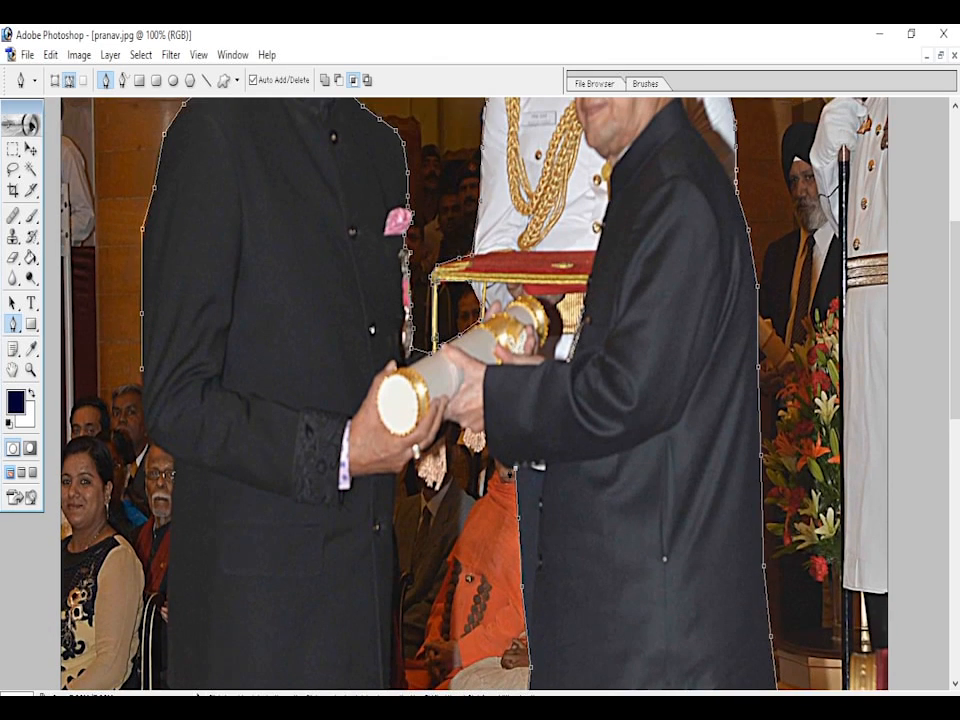
left_click(488, 451)
left_click(484, 430)
left_click(456, 419)
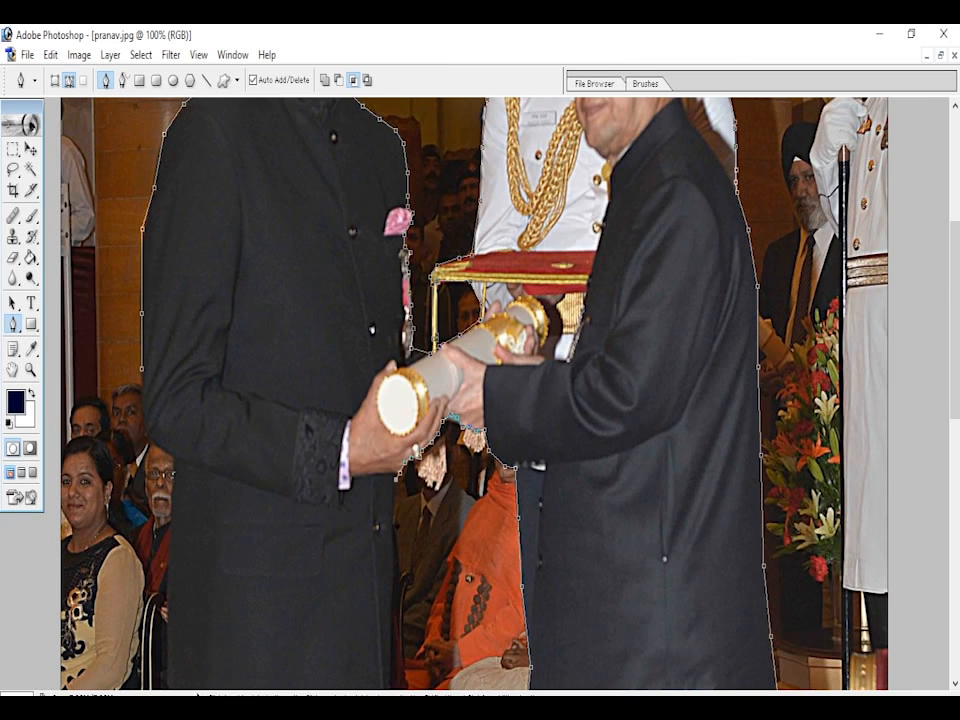
- Continue the path down the front edge of the bearded man's jacket and around its lower corner to his trousers
scroll(957, 383, "down", 3)
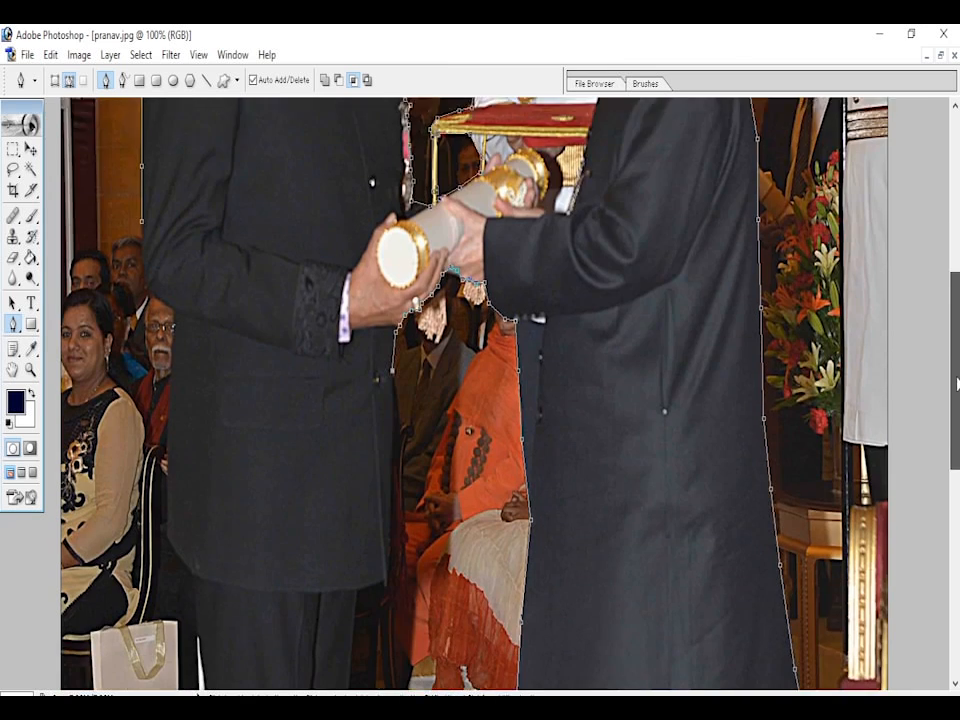
scroll(957, 383, "down", 3)
left_click(392, 315)
left_click(390, 358)
left_click(389, 414)
left_click(386, 465)
left_click(358, 471)
- Continue the path down the front edge of the bearded man's trousers, past the knee to the lower leg
left_click(349, 549)
left_click_drag(955, 405, 955, 500)
left_click(343, 402)
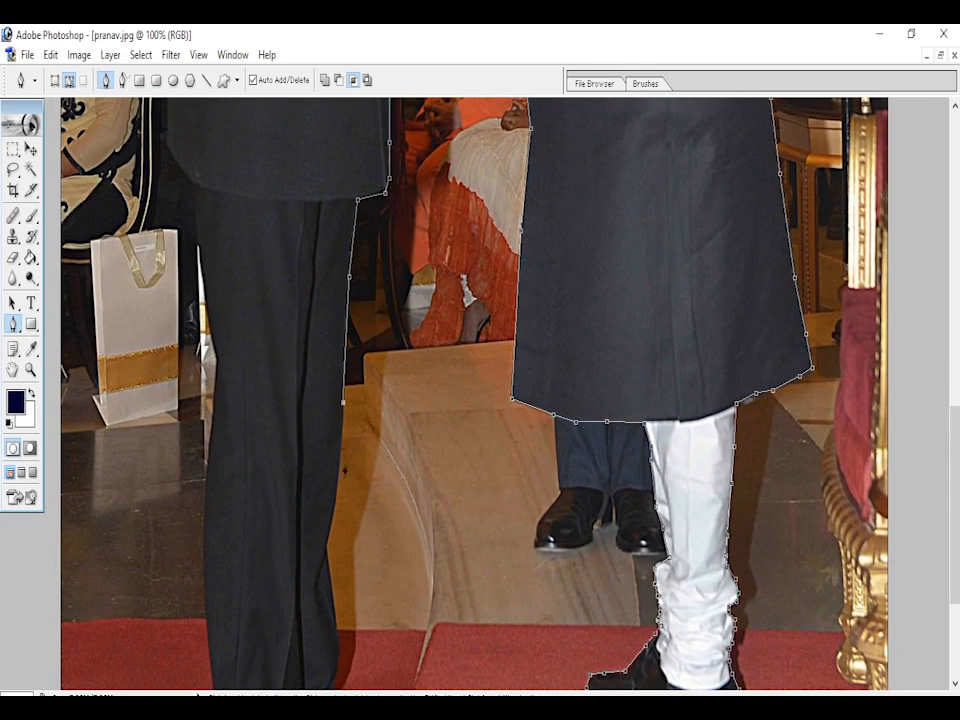
left_click(337, 479)
left_click(325, 552)
left_click(336, 626)
scroll(937, 624, "down", 5)
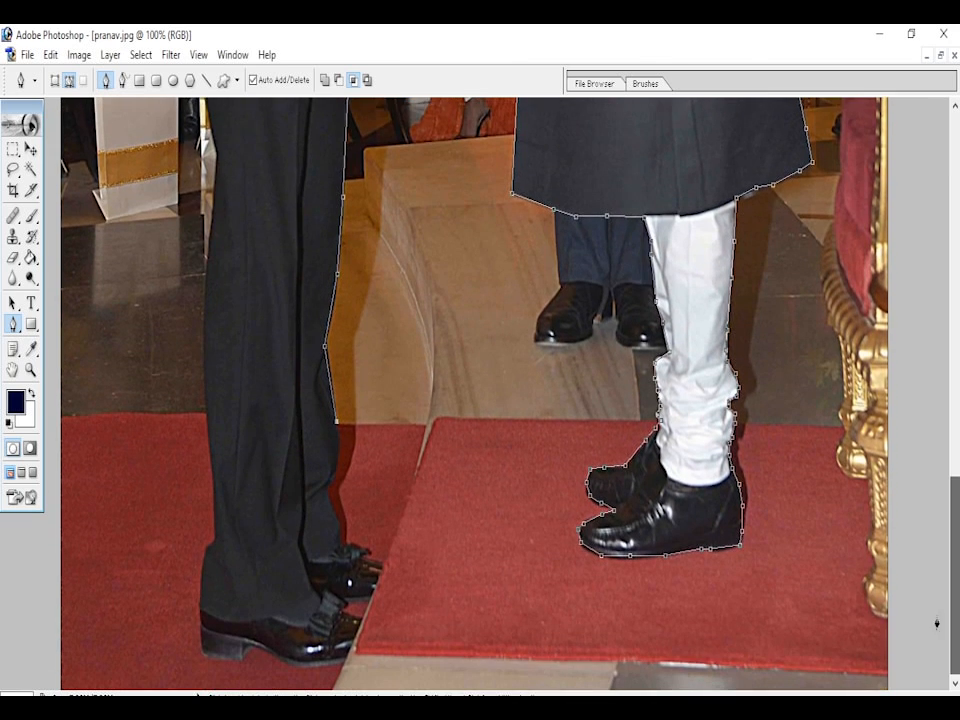
left_click(340, 447)
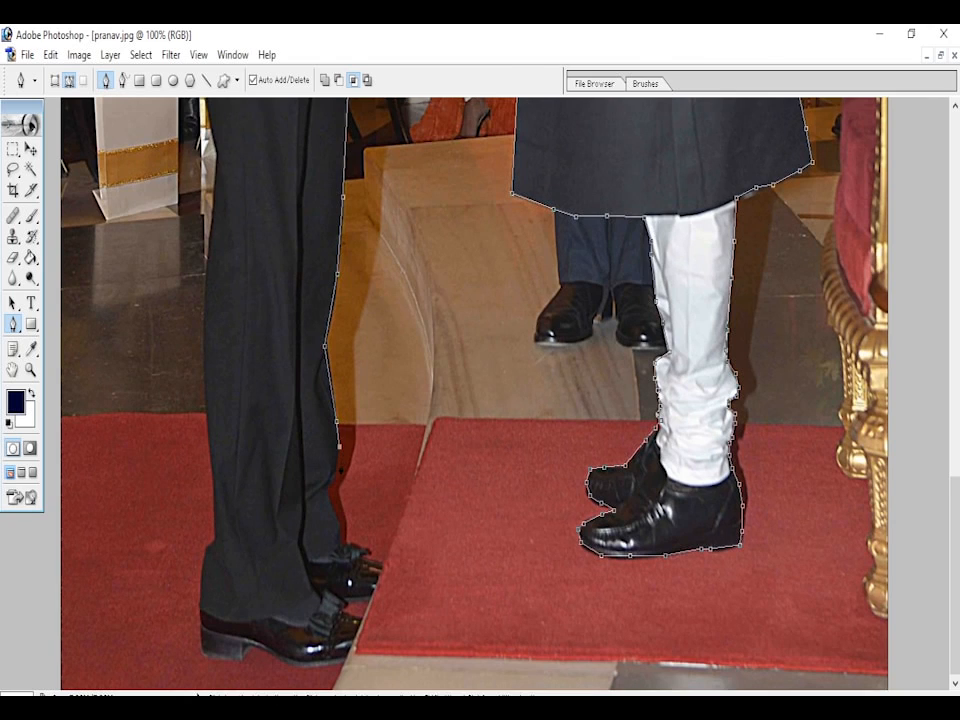
- Trace the path around the front of the trouser cuff and the bearded man's far shoe to the near shoe
left_click(332, 474)
left_click(326, 489)
left_click(333, 506)
left_click(339, 521)
left_click(341, 541)
left_click(377, 565)
left_click(379, 562)
left_click(384, 570)
left_click(377, 586)
left_click(369, 602)
left_click(342, 607)
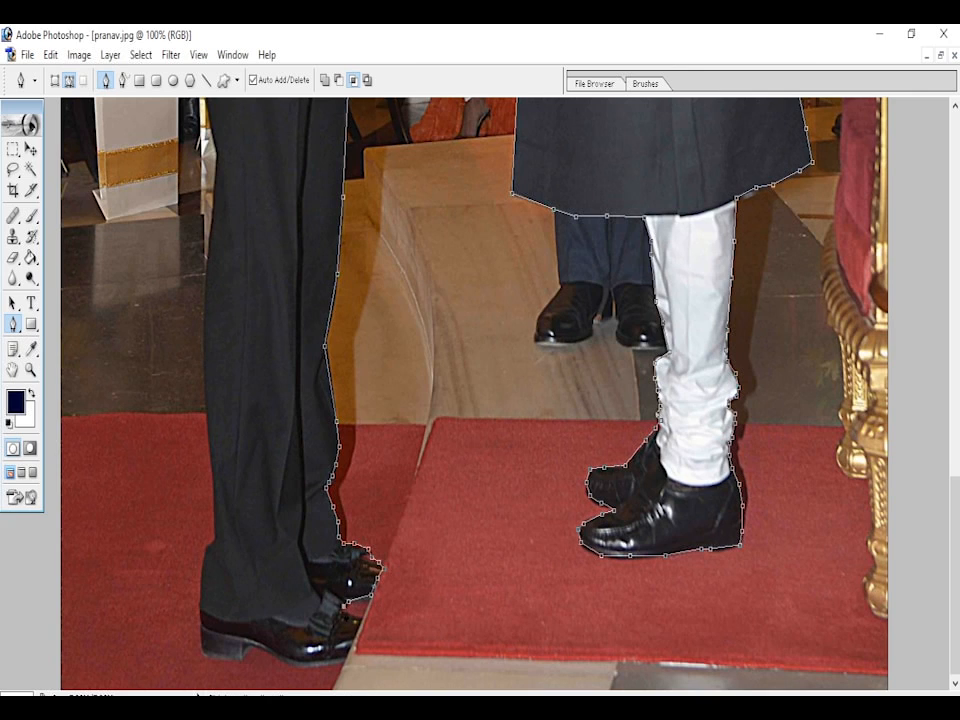
- Trace the path along the sole of the bearded man's near shoe from its toe to the back of the heel
left_click(344, 658)
left_click(324, 664)
left_click(306, 665)
left_click(288, 665)
left_click(276, 657)
left_click(262, 650)
left_click(250, 644)
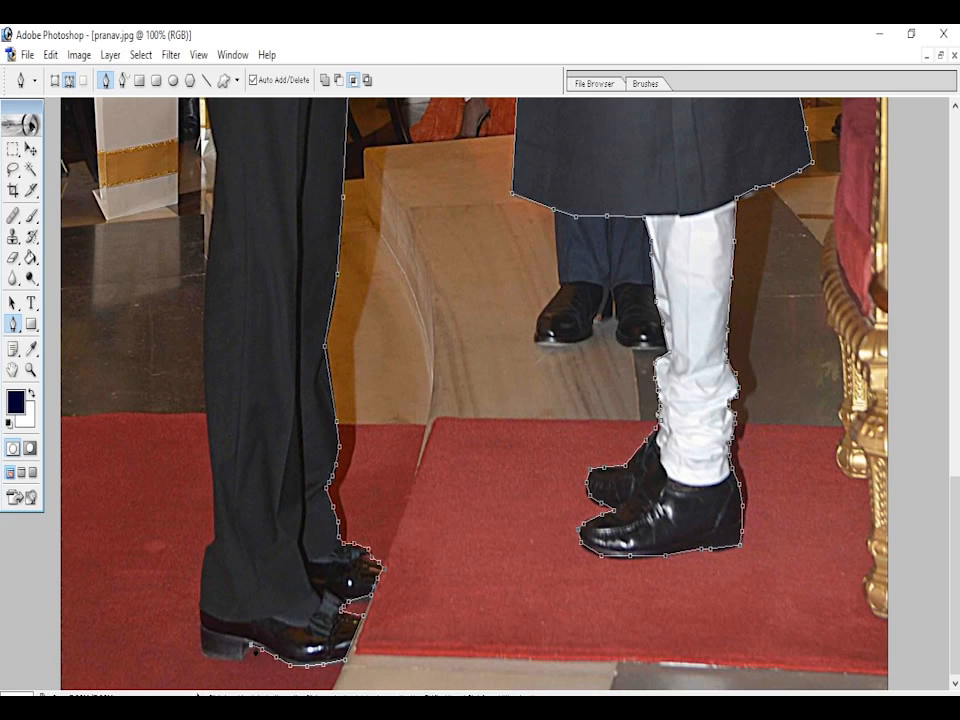
left_click(241, 659)
left_click(207, 656)
- Extend the path from the heel up the back edge of the bearded man's trousers to just below the jacket hem
left_click(200, 633)
left_click(200, 606)
left_click(204, 555)
left_click(213, 541)
left_click(211, 453)
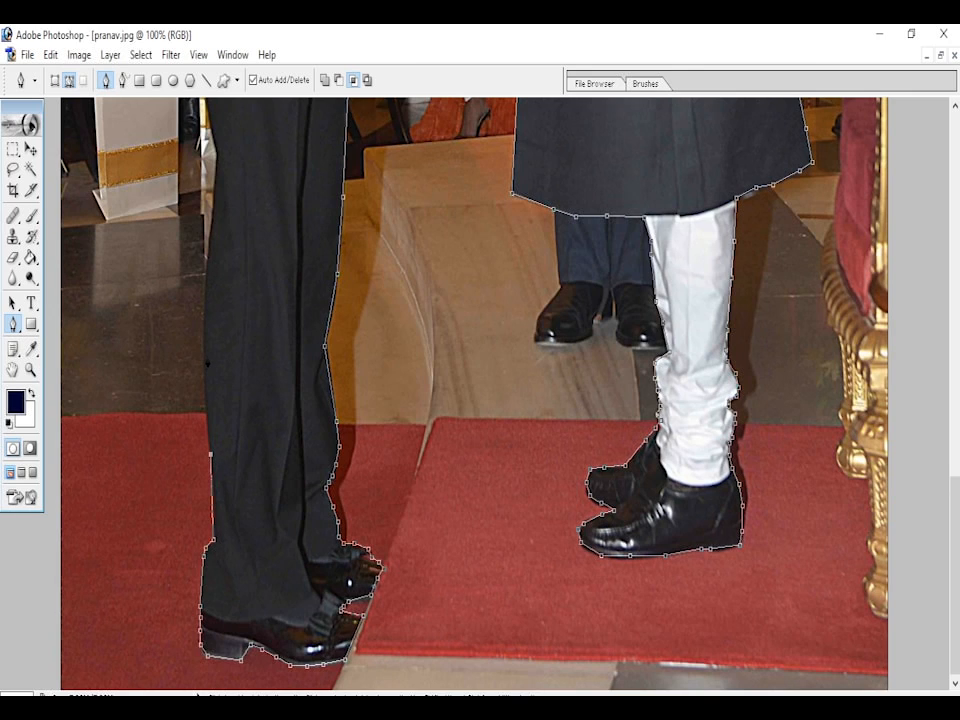
left_click(204, 355)
left_click(207, 270)
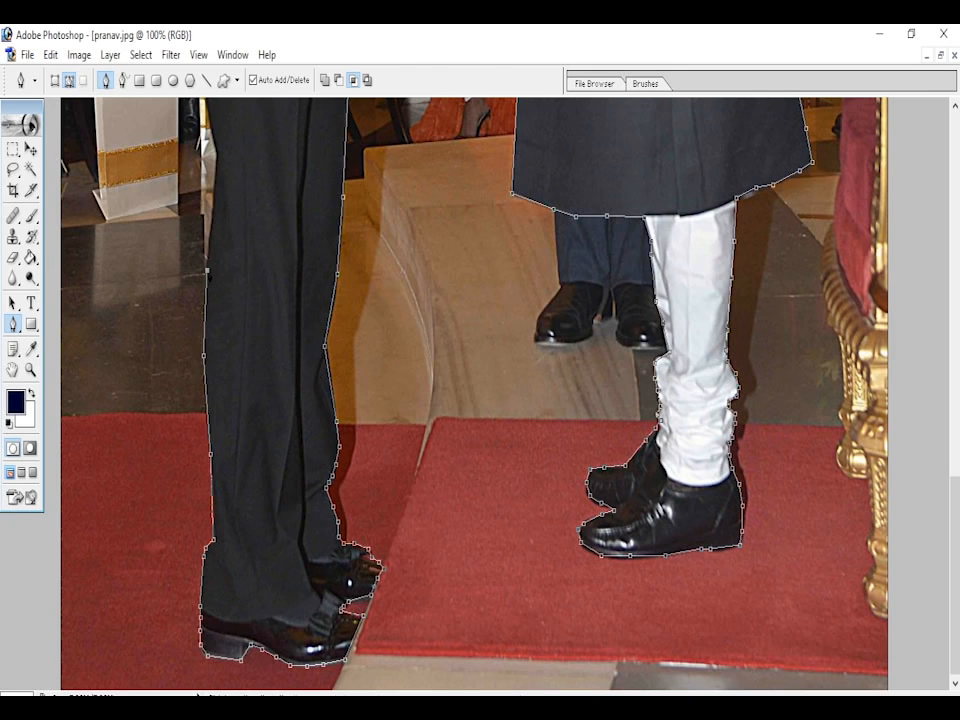
left_click(215, 157)
left_click_drag(953, 478, 953, 358)
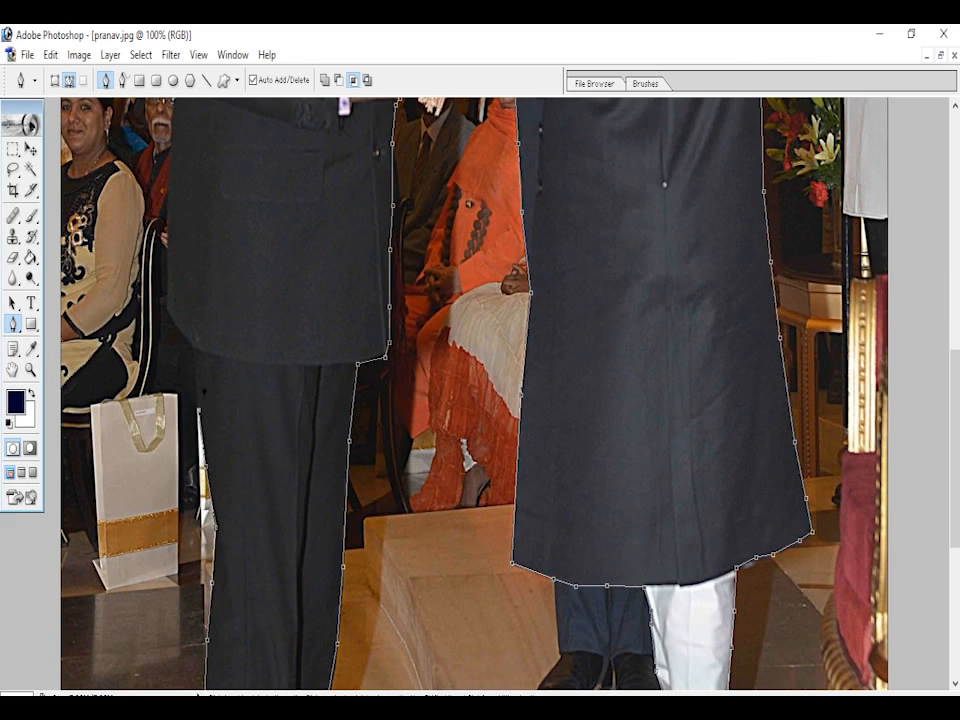
- Trace up the back edge of the bearded man's jacket and around his elbow, closing the path at its start on his sleeve
left_click(177, 327)
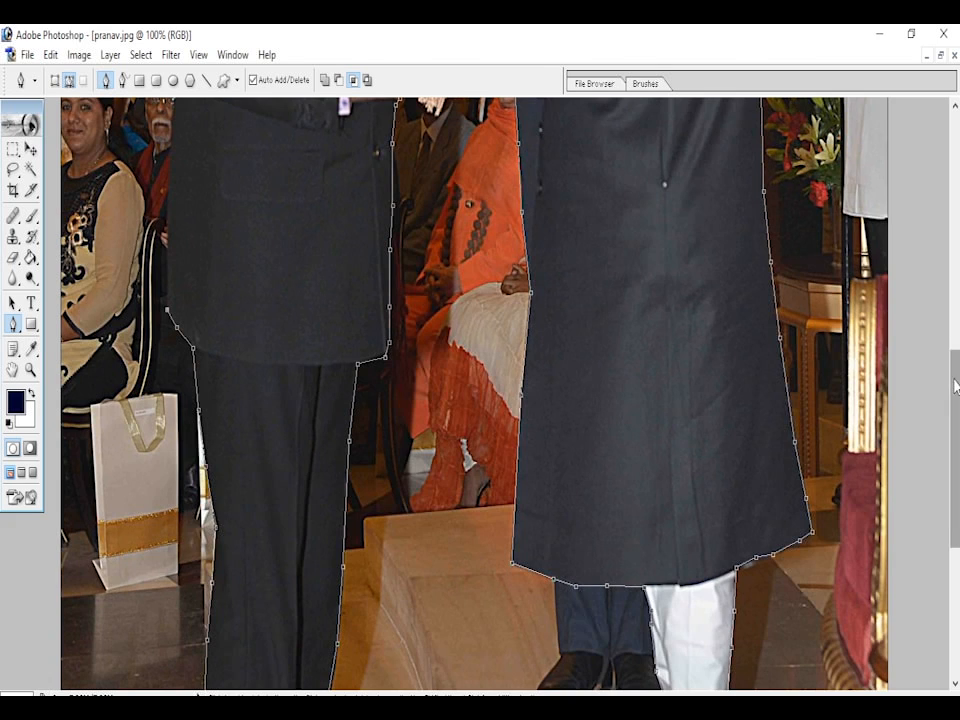
scroll(500, 400, "up", 3)
scroll(475, 400, "up", 3)
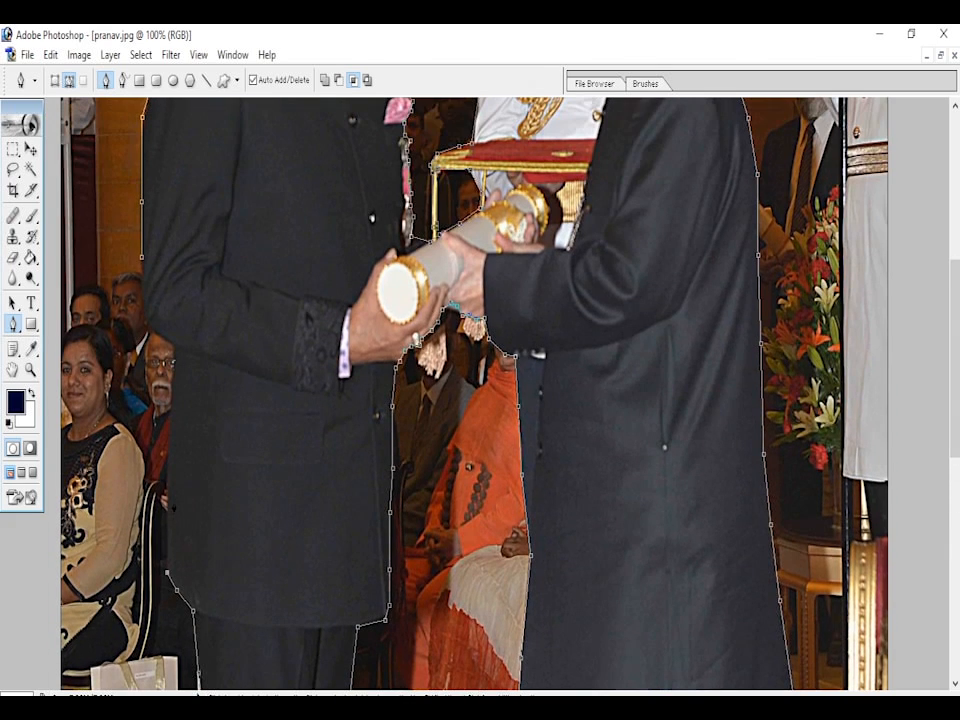
left_click(176, 404)
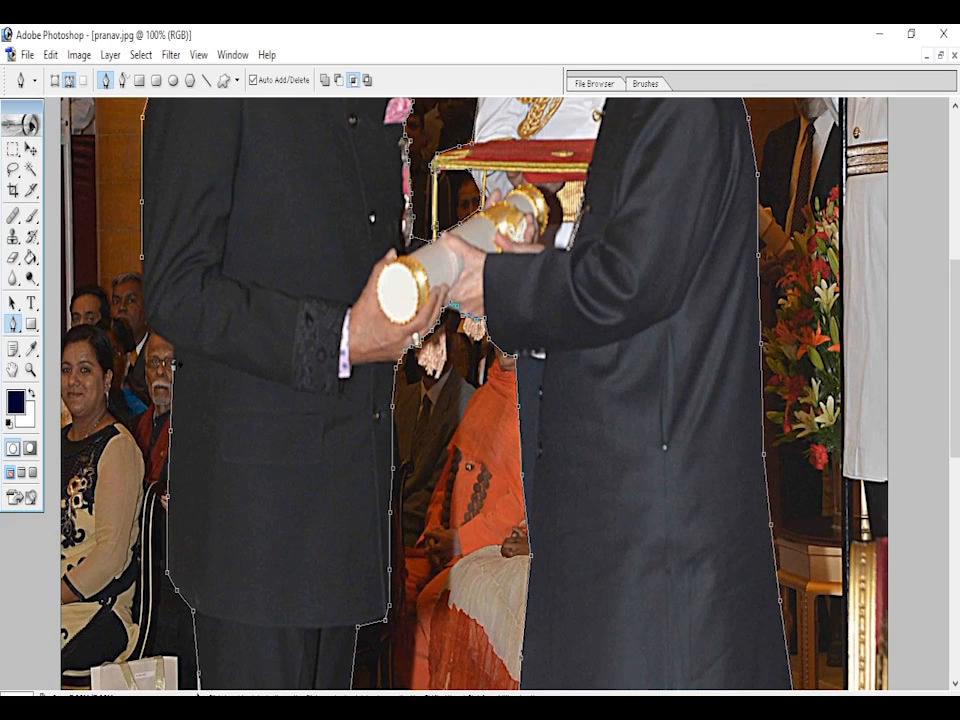
left_click(173, 347)
left_click(158, 336)
left_click(149, 324)
left_click(146, 299)
left_click(143, 255)
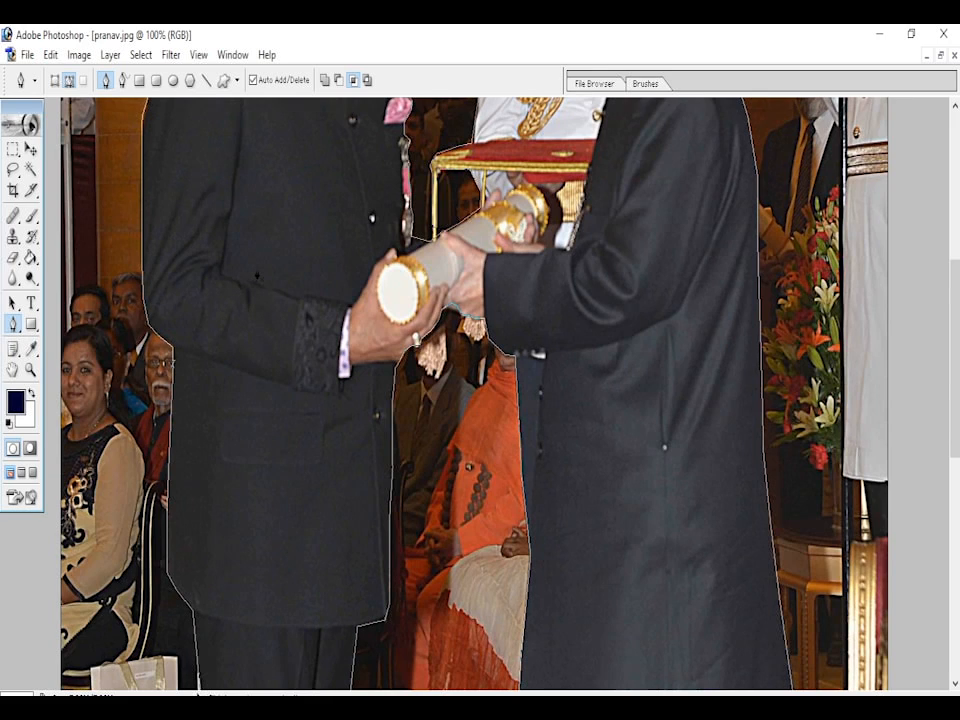
- Convert the closed path into a new anti-aliased selection with a feather radius of 2 pixels
right_click(278, 341)
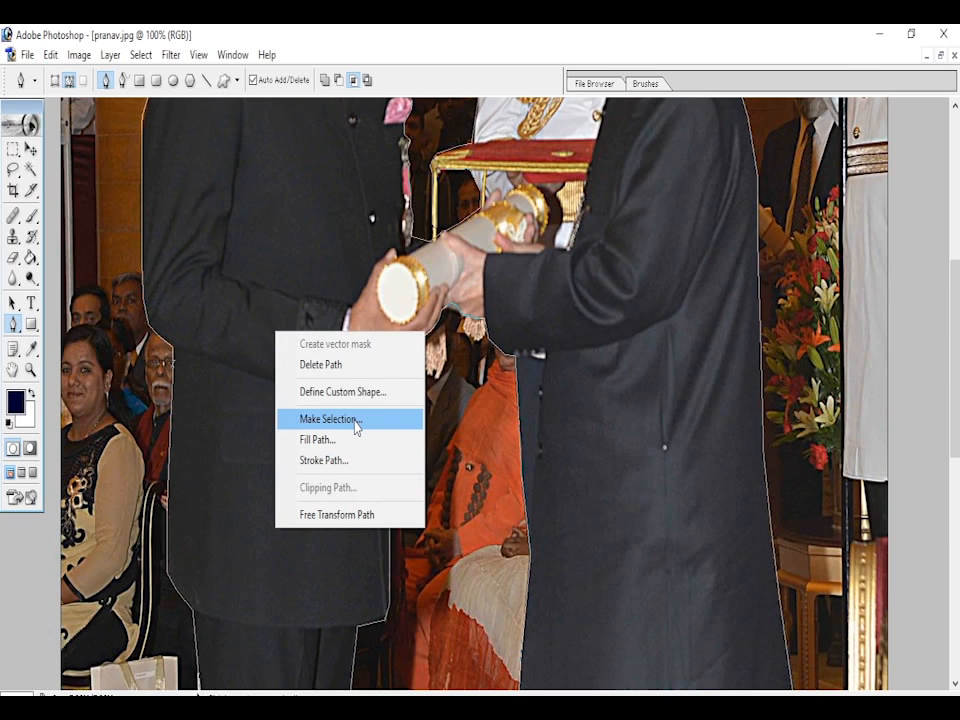
left_click(356, 423)
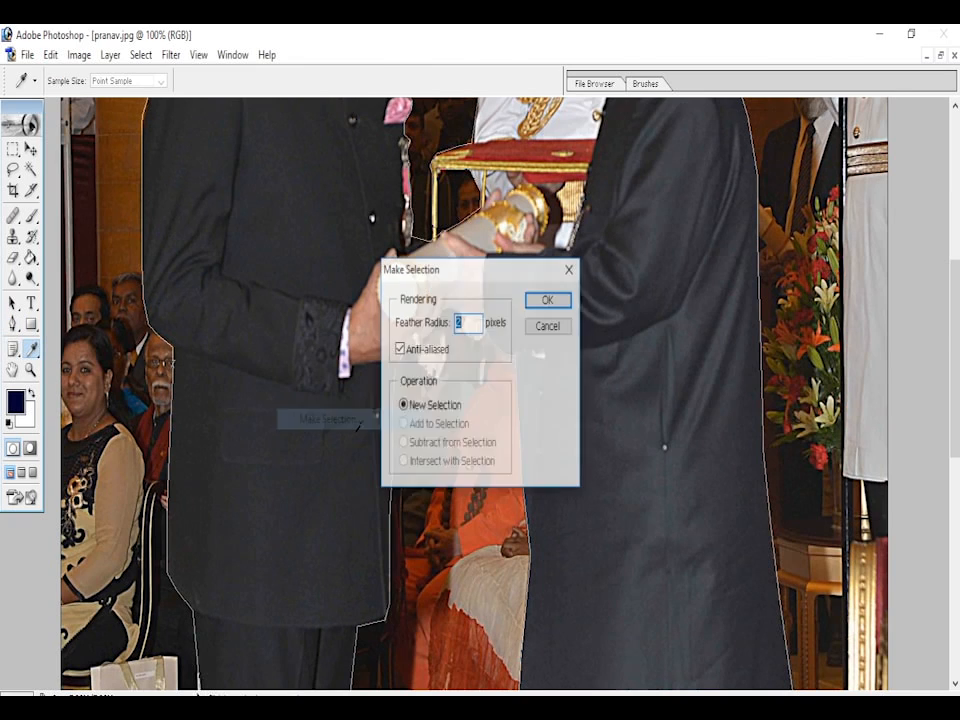
left_click_drag(475, 285, 315, 259)
left_click(316, 305)
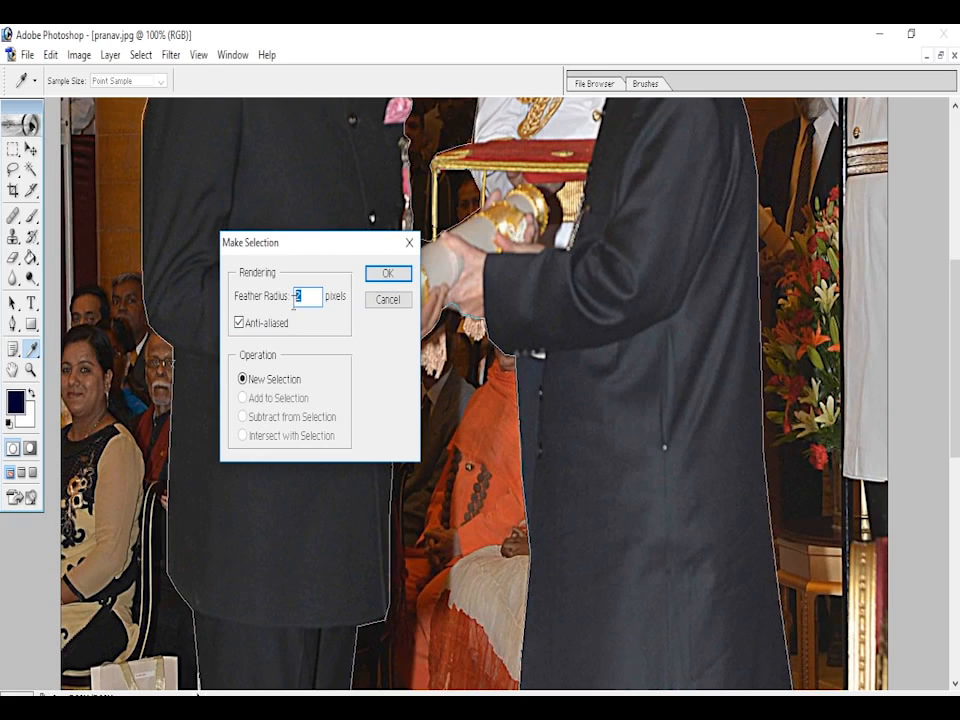
double_click(322, 304)
left_click(388, 273)
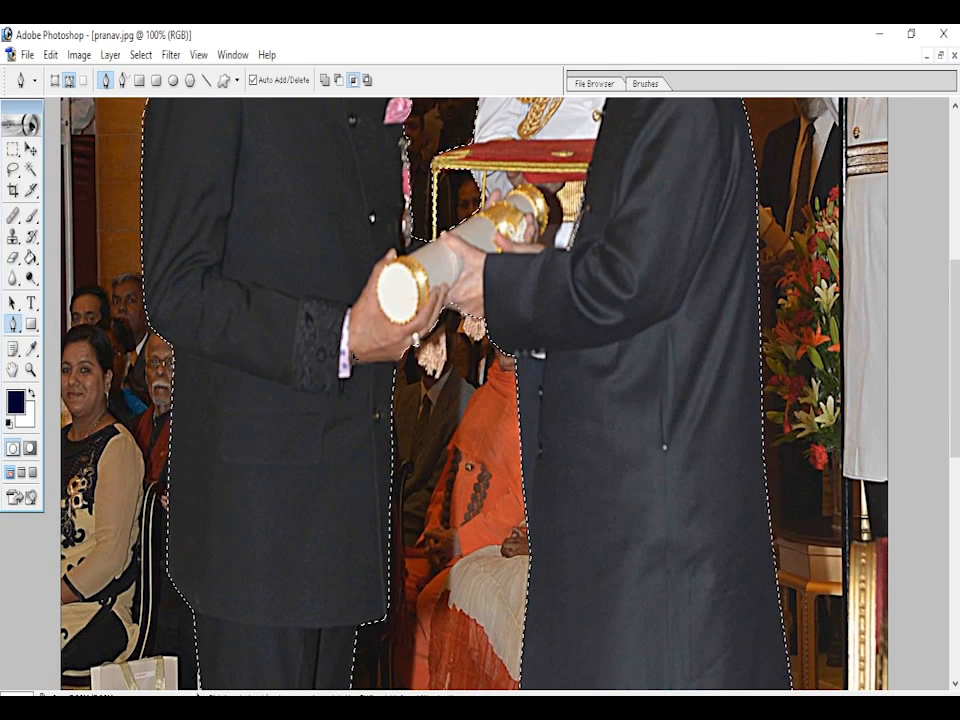
- Cut the selected men out of pranav.jpg and paste them into the Untitled-1 banner document
key("Delete")
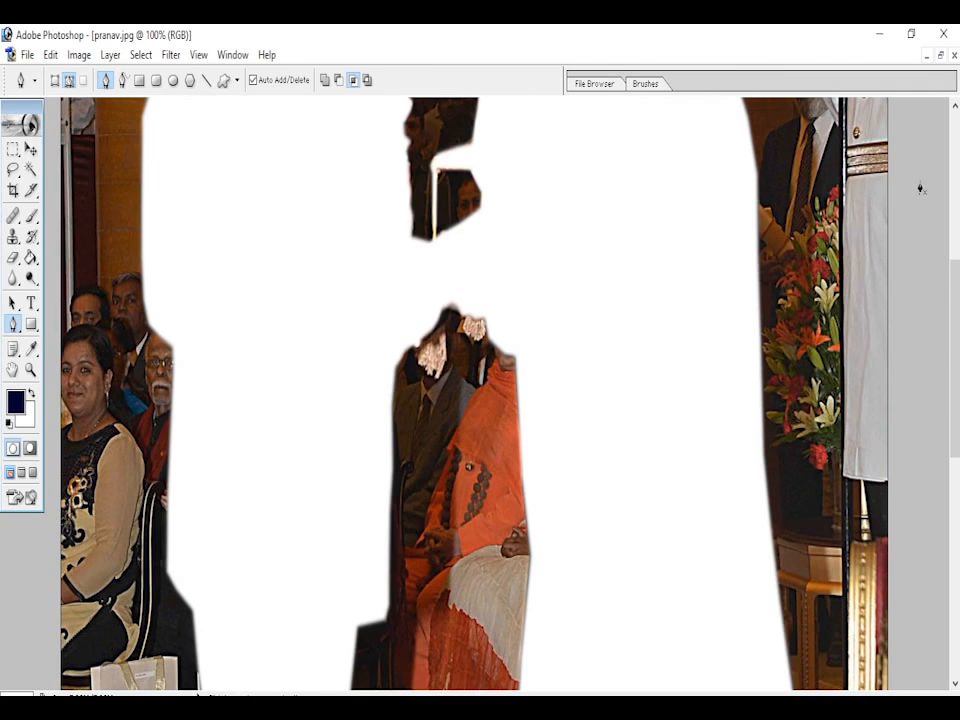
left_click(926, 56)
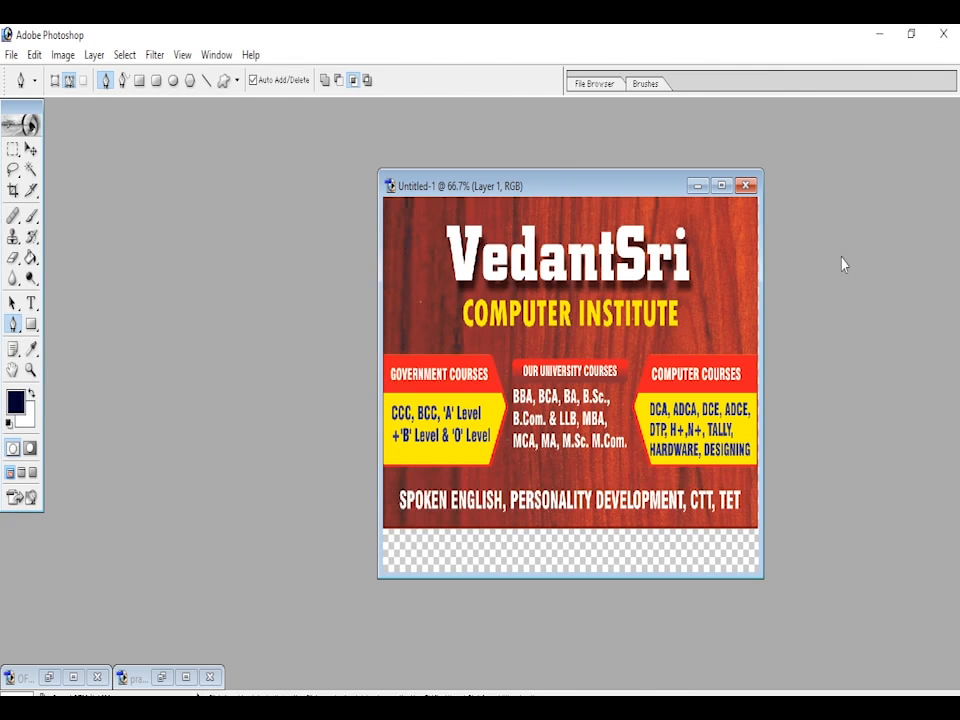
left_click(722, 187)
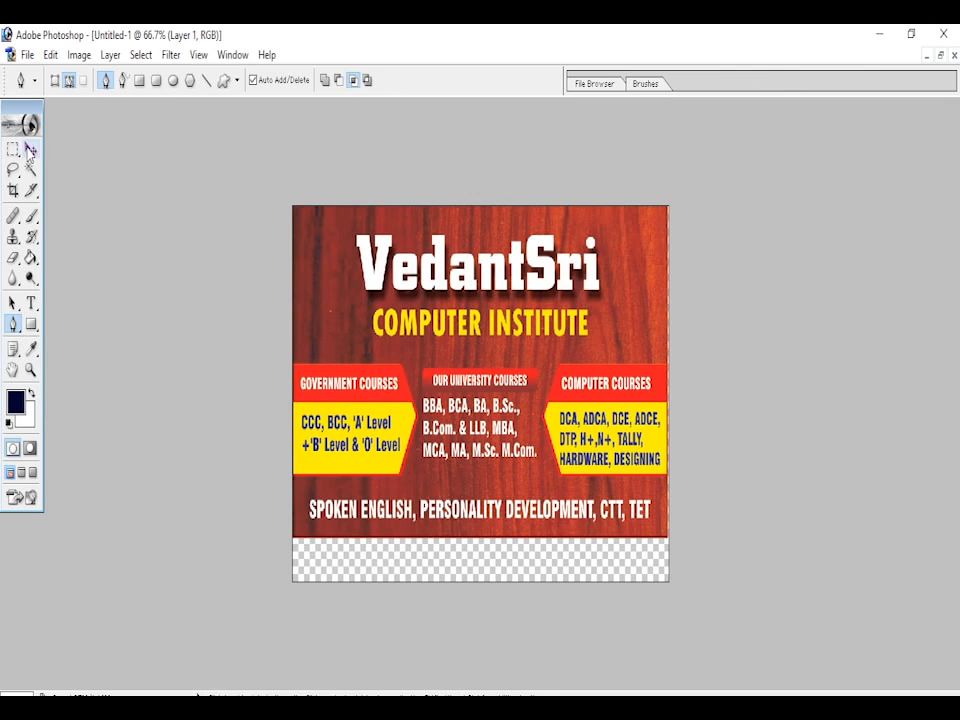
key("v")
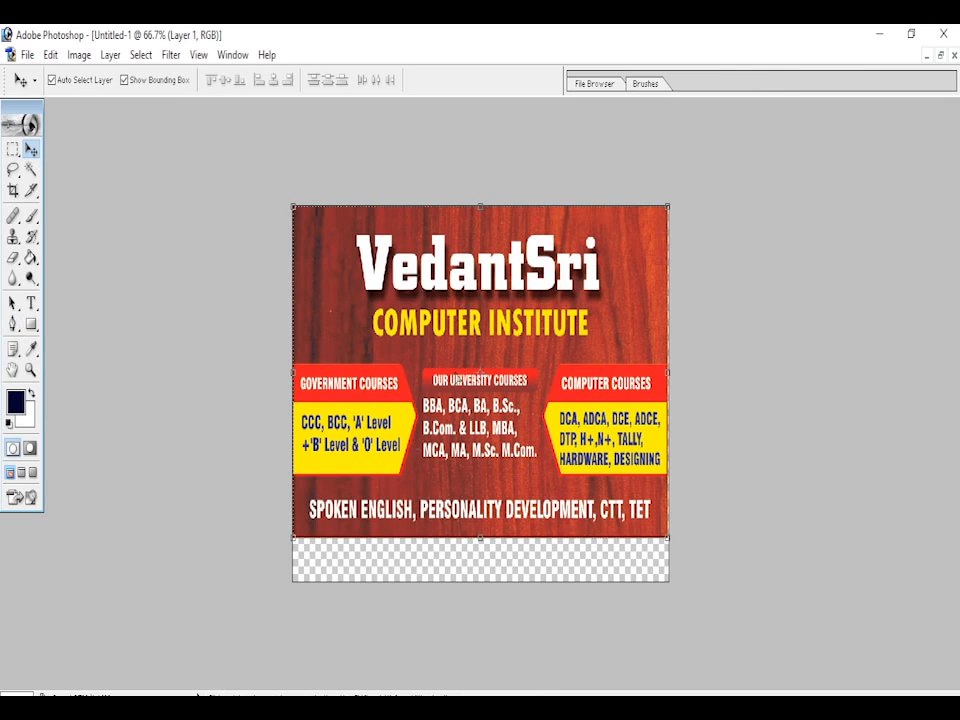
key("ctrl+v")
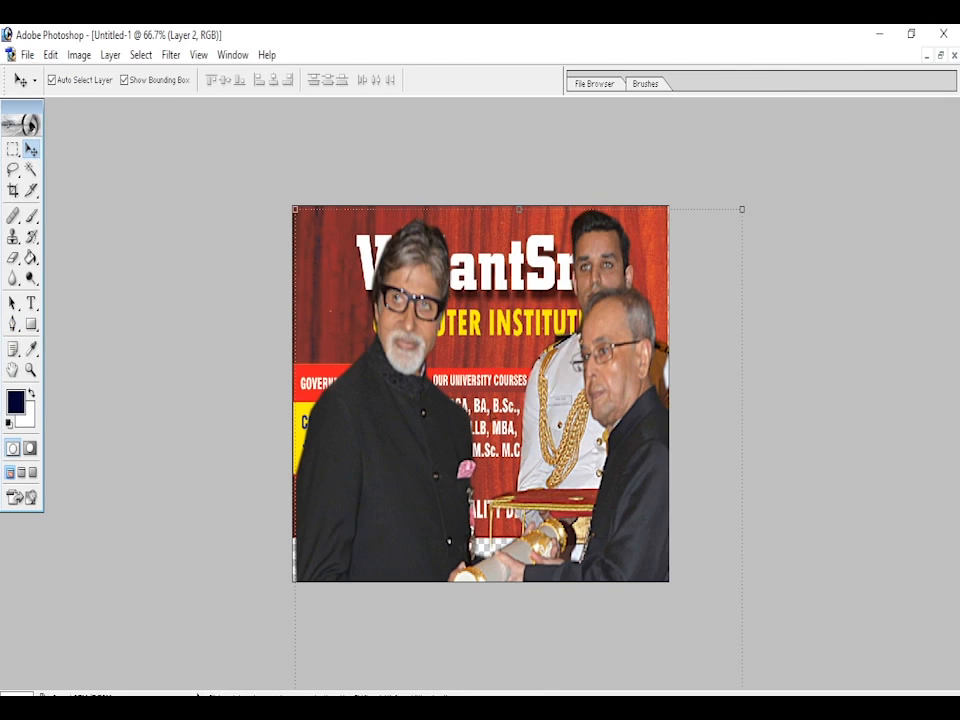
- Scale the pasted men down to about 55.5% width and 62.5% height, keeping their heads at the banner's upper edge
left_click_drag(744, 213, 709, 256)
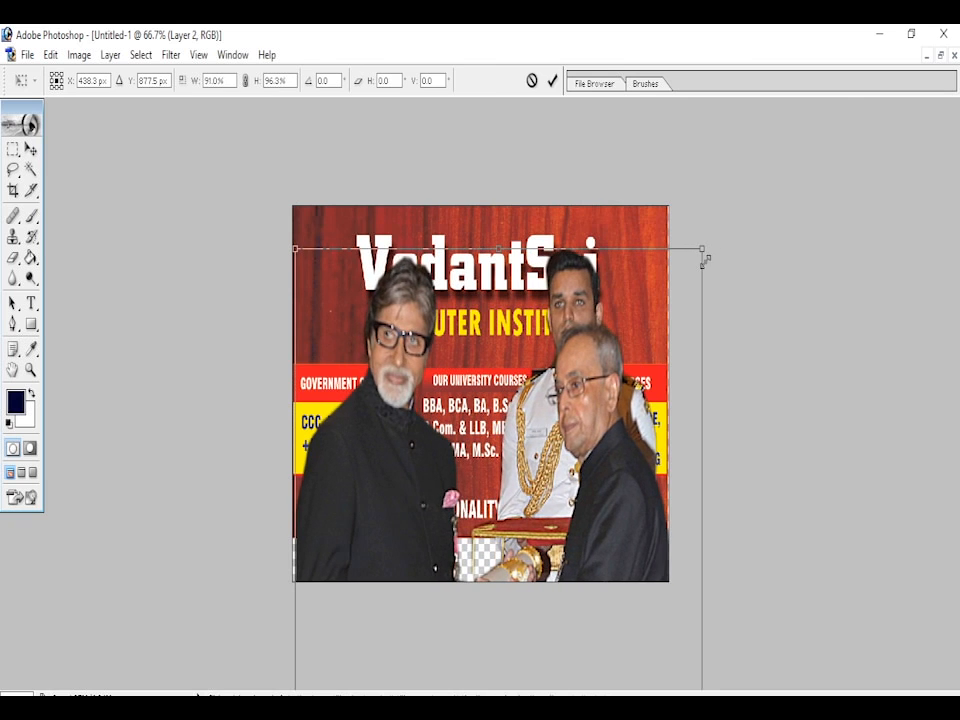
left_click_drag(392, 505, 389, 466)
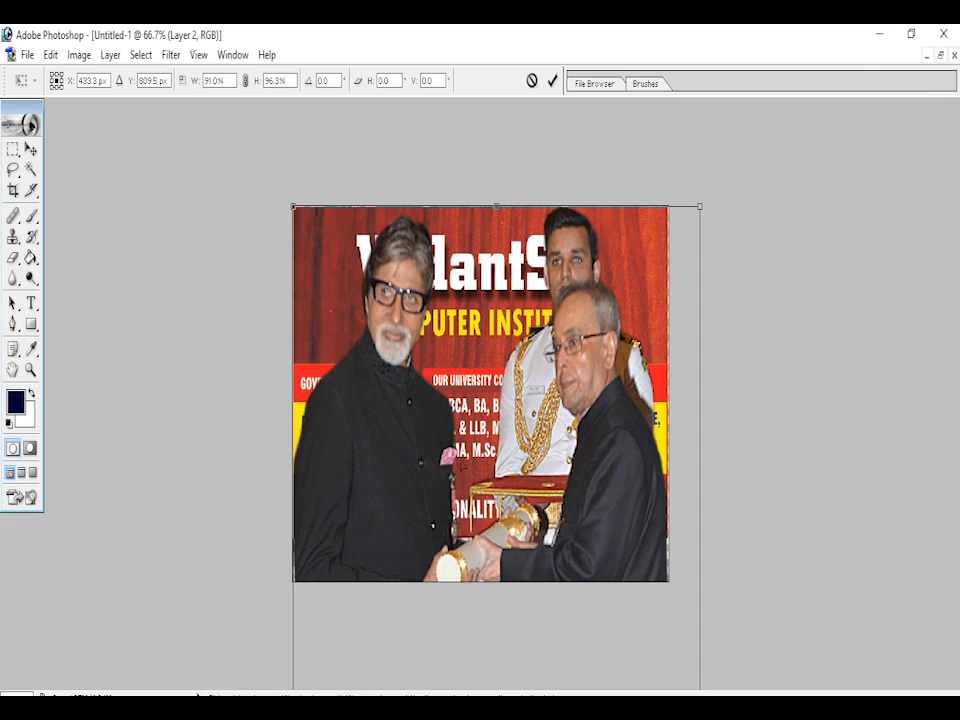
left_click_drag(703, 210, 595, 401)
left_click_drag(494, 516, 541, 343)
left_click_drag(632, 224, 581, 391)
left_click_drag(500, 468, 531, 293)
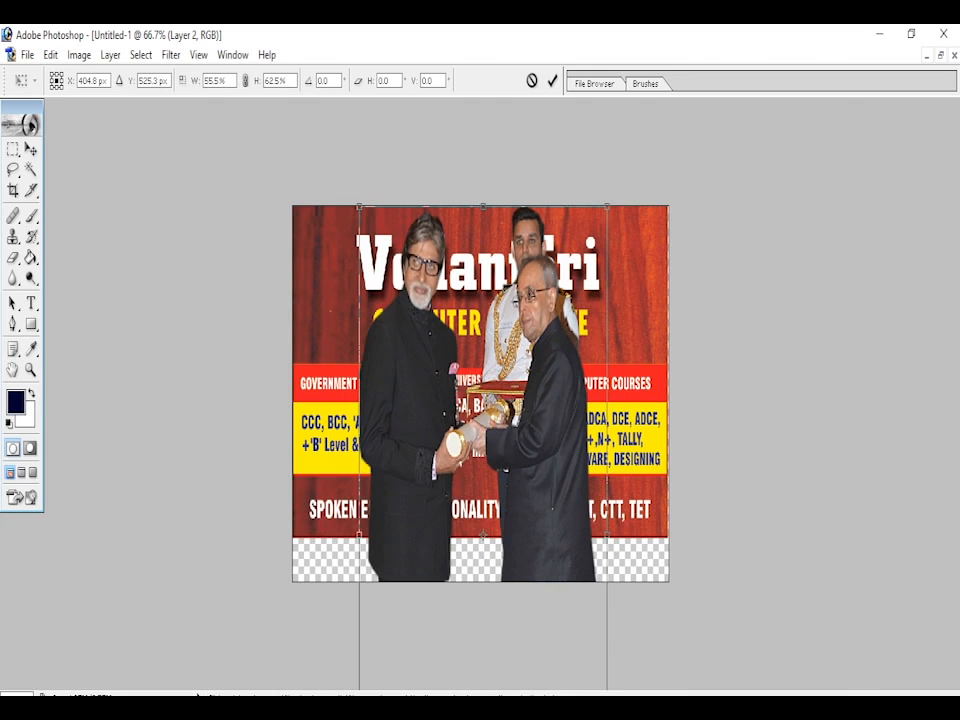
- Shrink the men to about 44.3% width and 35.7% height so their full figures fit the canvas from top to bottom
left_click_drag(609, 215, 585, 318)
left_click_drag(511, 434, 525, 325)
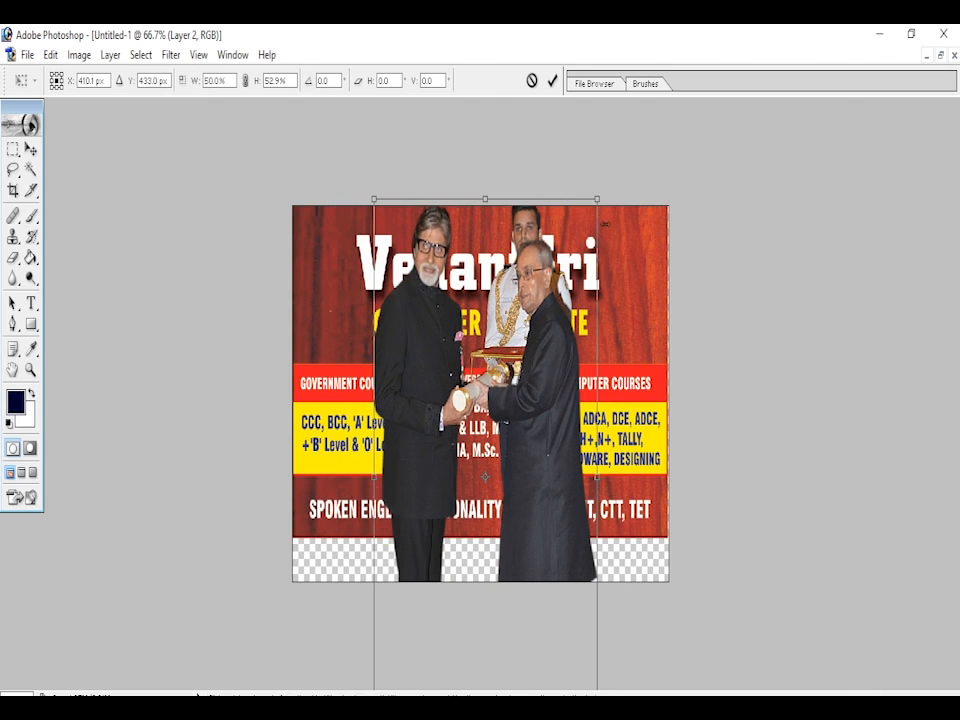
left_click_drag(603, 208, 577, 391)
left_click_drag(517, 478, 498, 368)
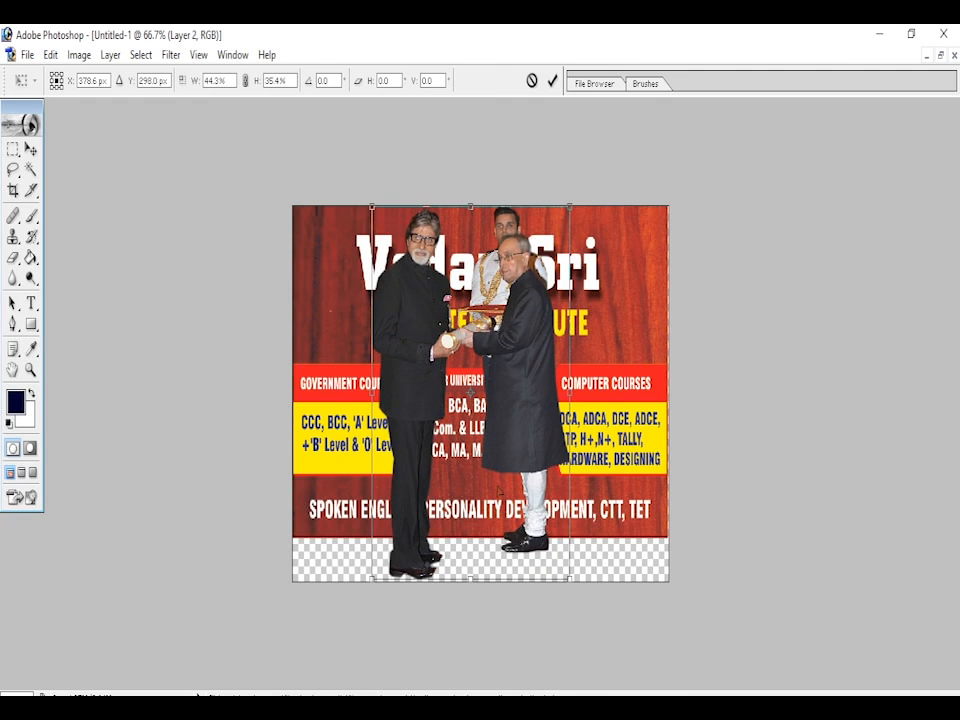
left_click_drag(475, 590, 476, 596)
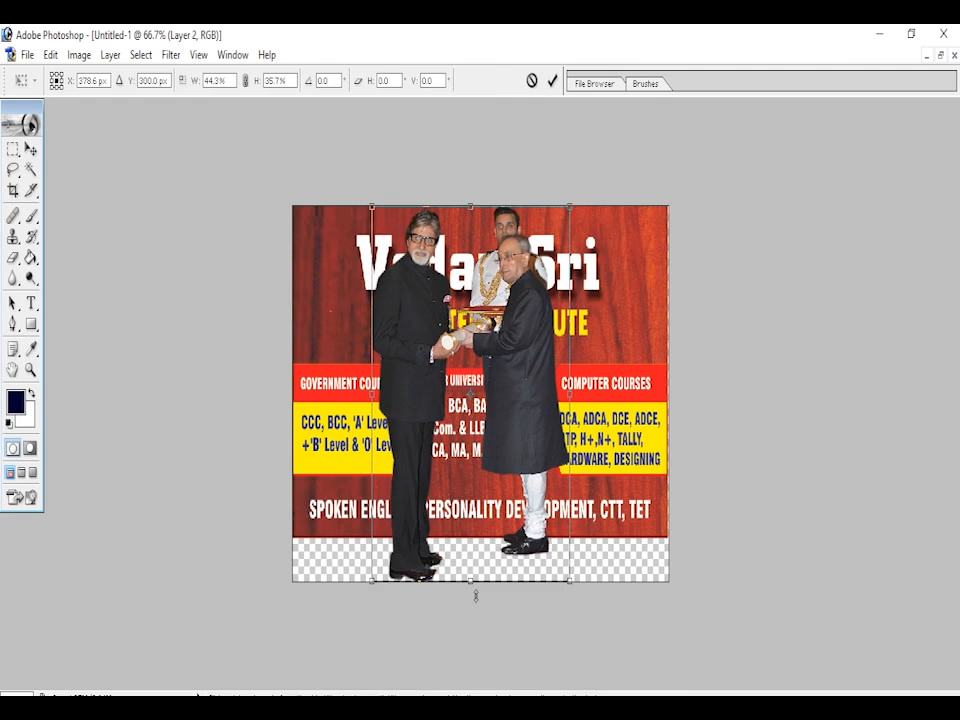
- Narrow the men to about 38.2% width, shift them toward the middle of the banner and apply the transformation
left_click_drag(574, 406, 522, 415)
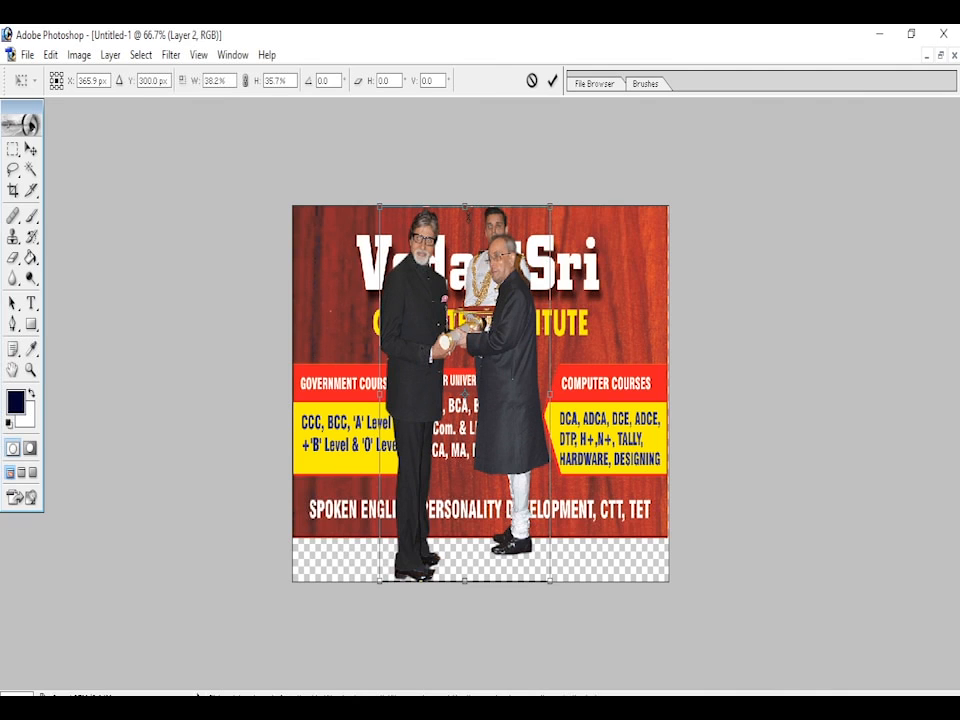
mouse_move(522, 415)
left_mouse_down()
mouse_move(582, 415)
mouse_move(520, 424)
mouse_move(534, 414)
left_mouse_up()
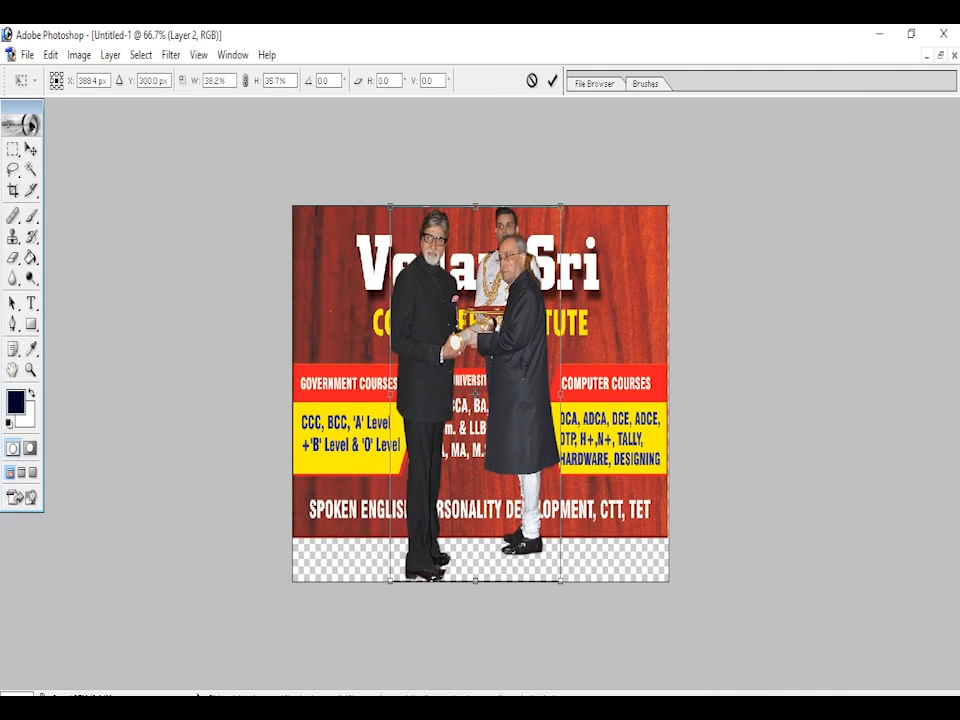
left_click(553, 82)
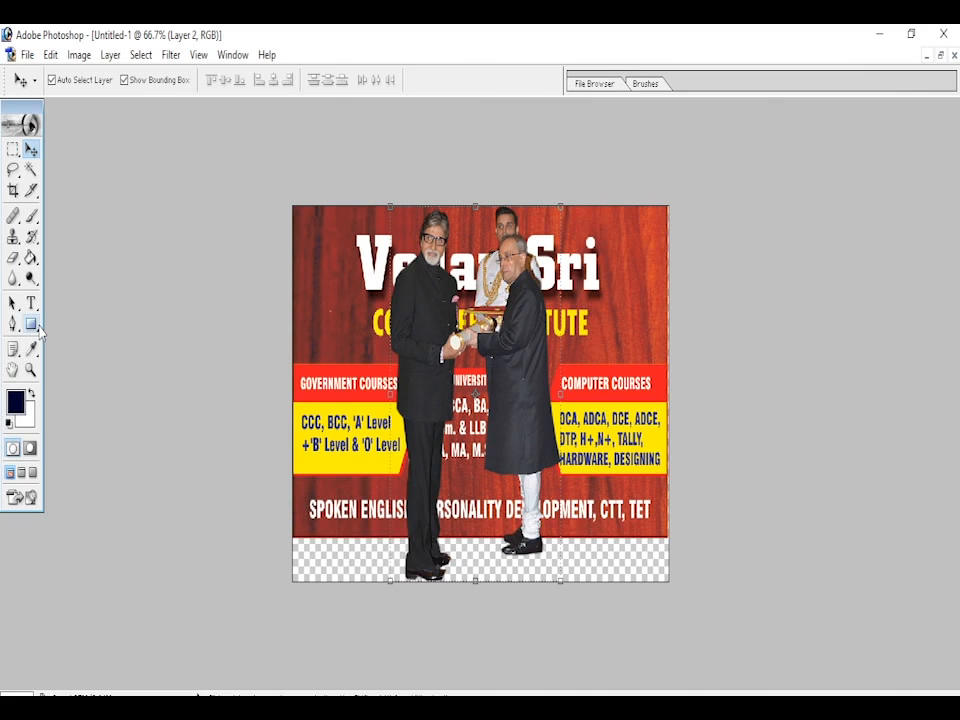
- Turn off the Move tool's bounding box and show the Layers palette expanded beside the canvas
left_click(124, 80)
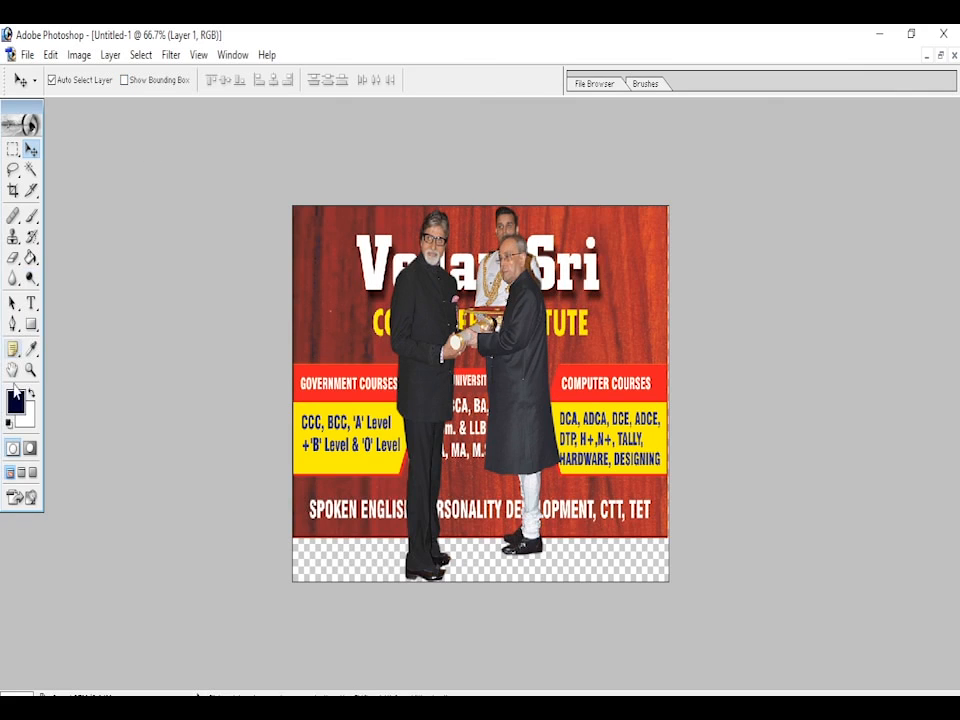
left_click(233, 55)
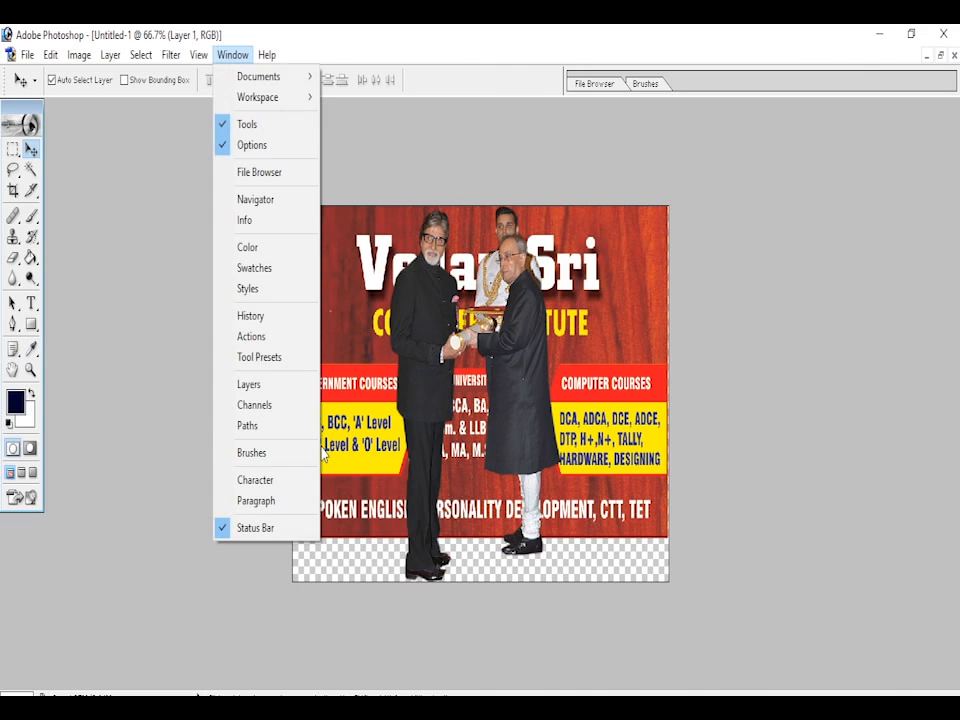
left_click(249, 384)
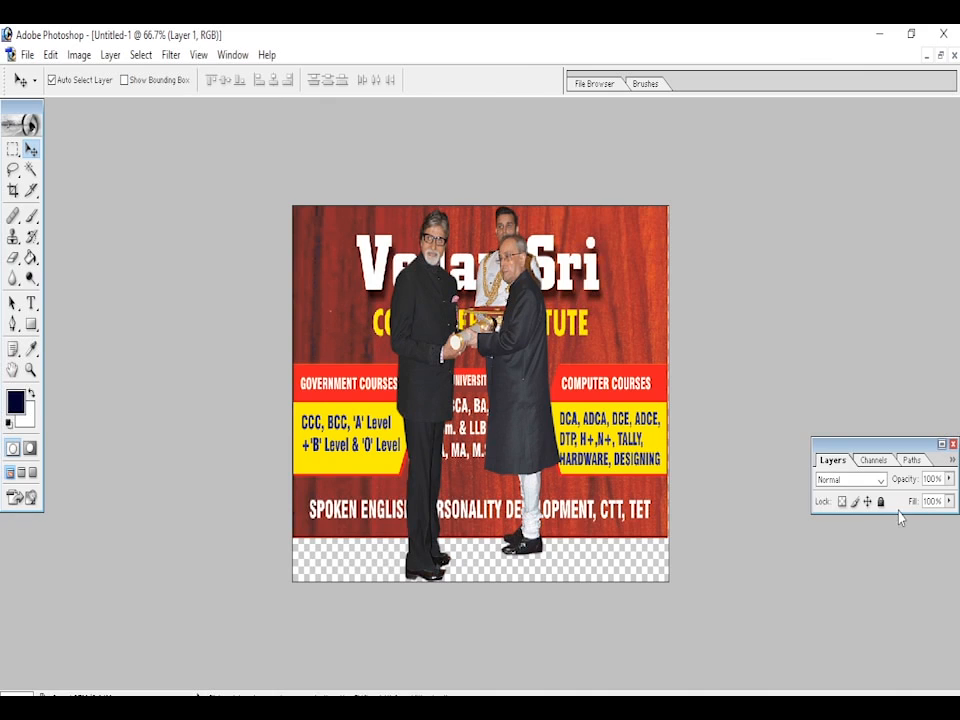
left_click(941, 444)
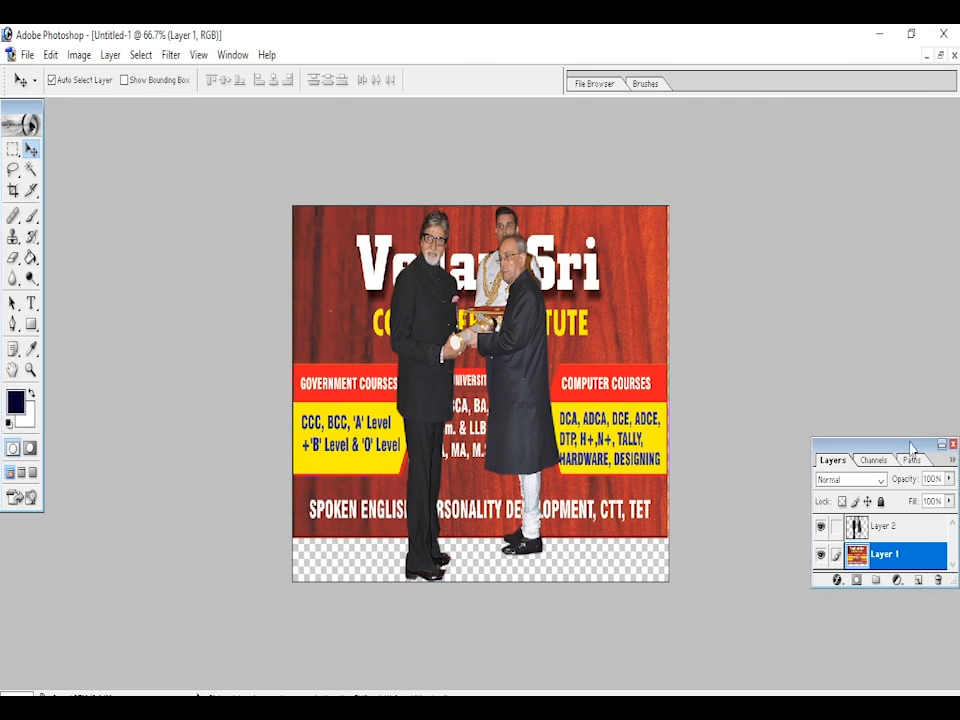
left_click_drag(910, 466, 910, 430)
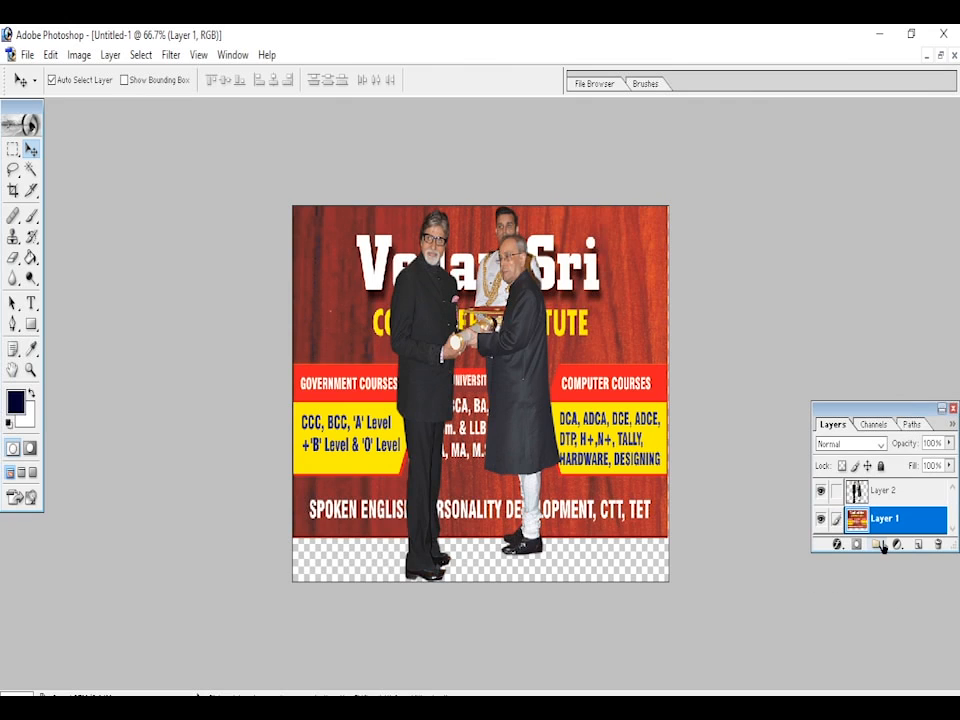
- Draw a rectangular path with the Rectangle tool over the transparent strip below the banner, spanning the full canvas width
left_click_drag(891, 563, 900, 643)
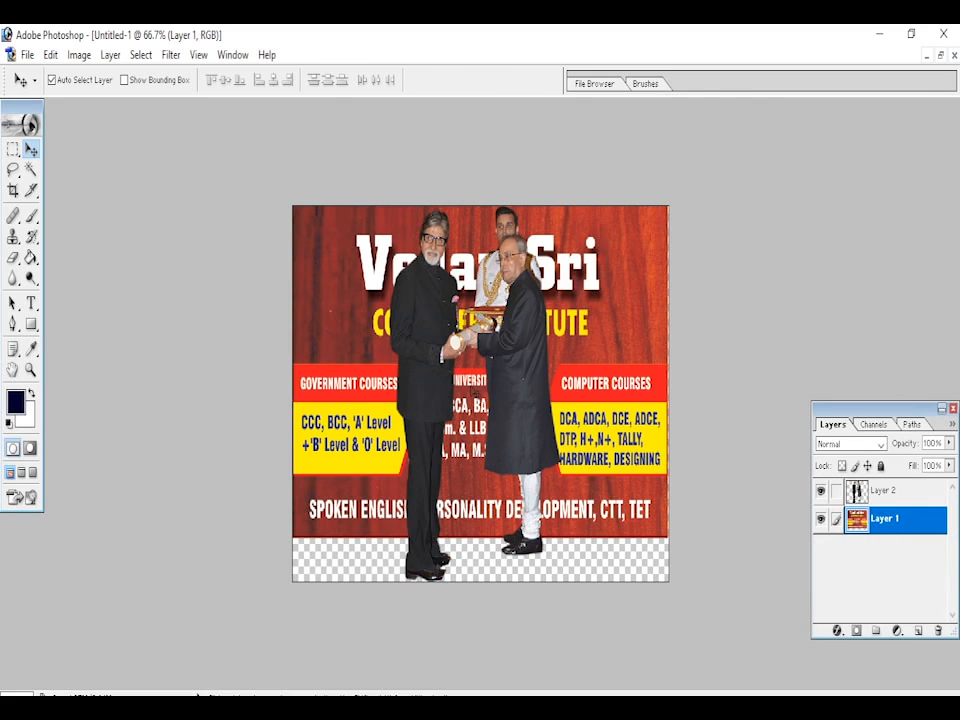
left_click(31, 325)
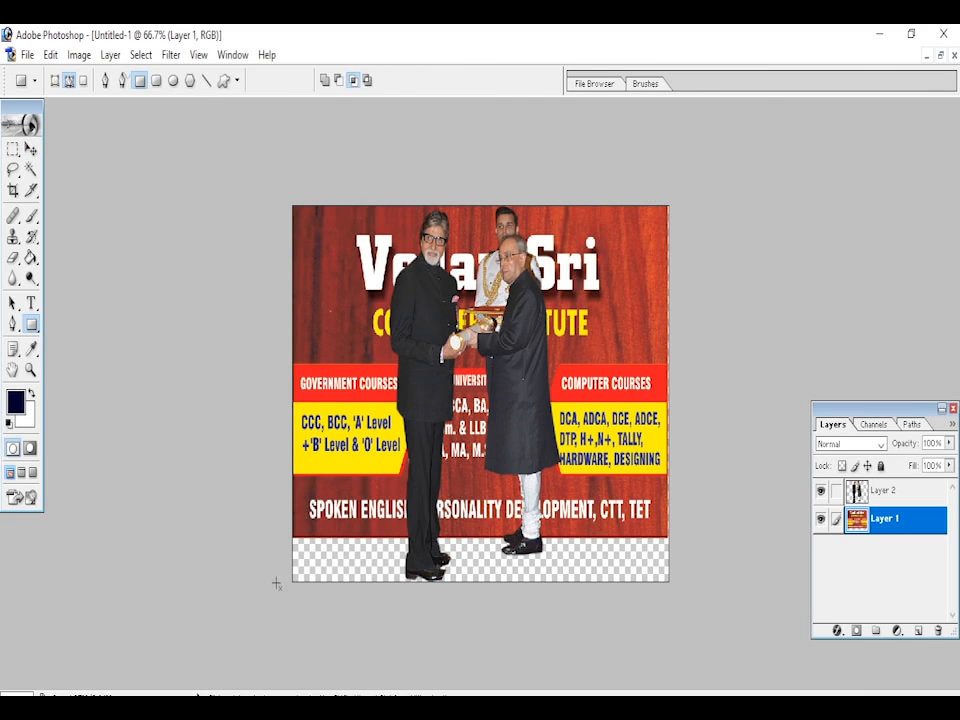
key("z")
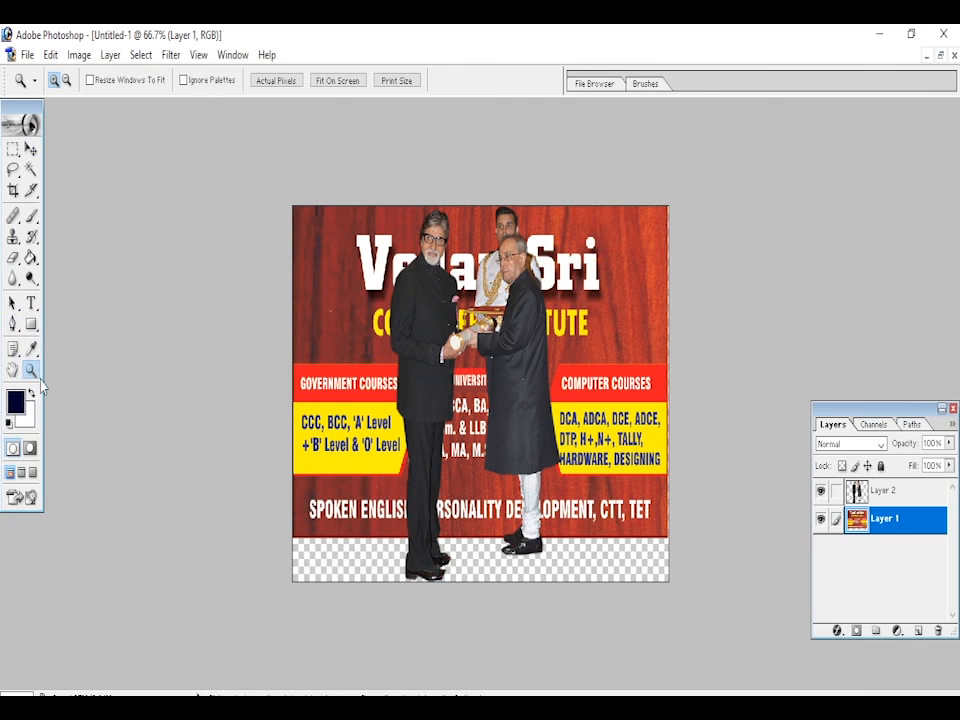
left_click_drag(266, 528, 717, 602)
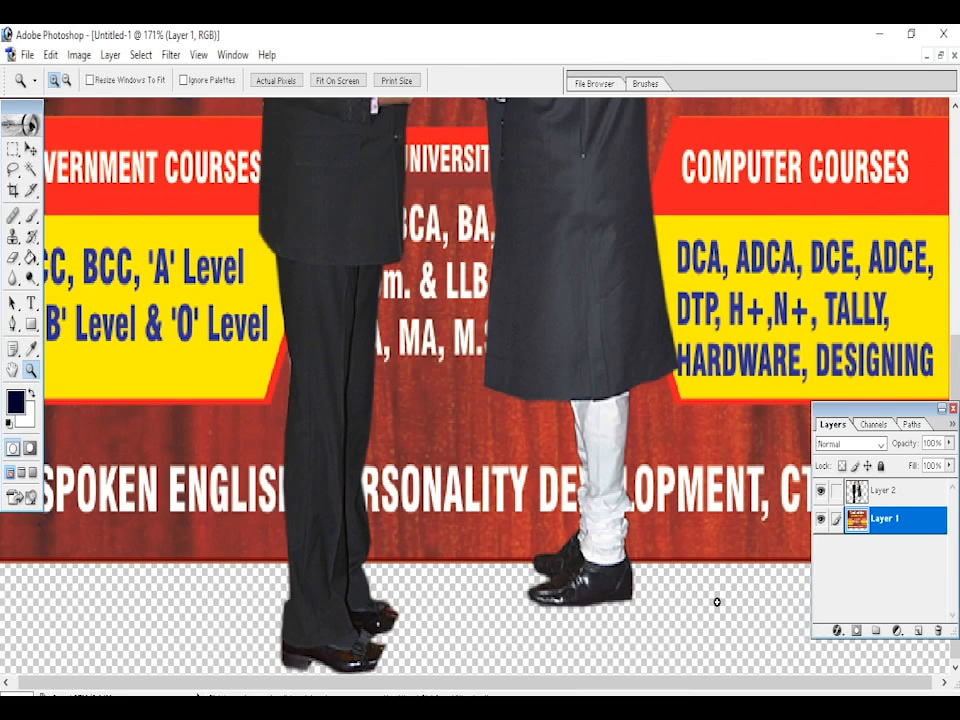
left_click(942, 409)
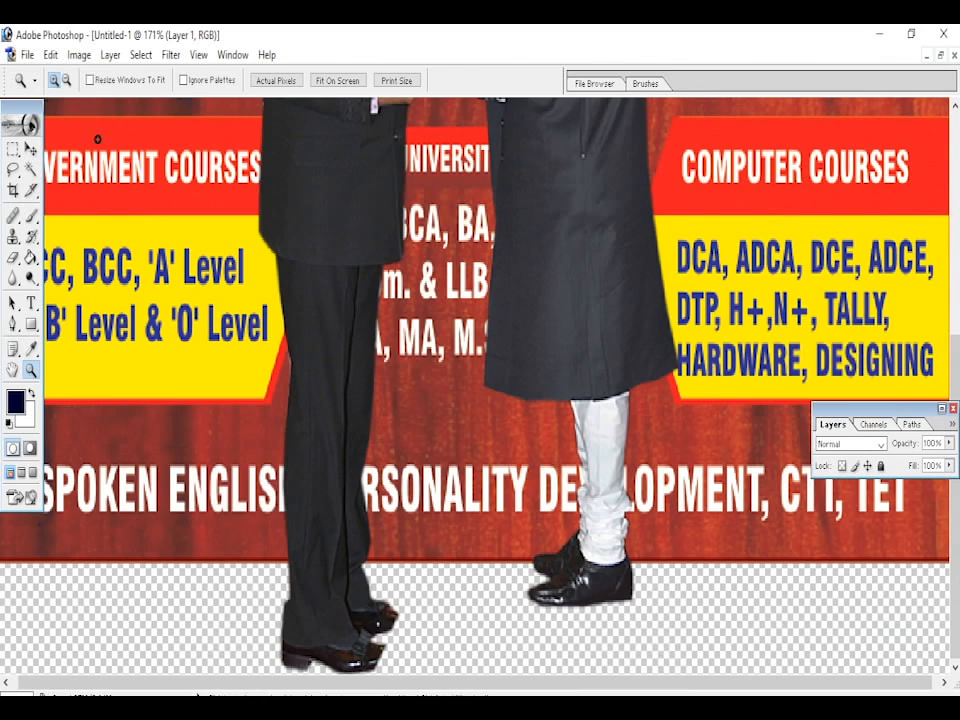
left_click(336, 80)
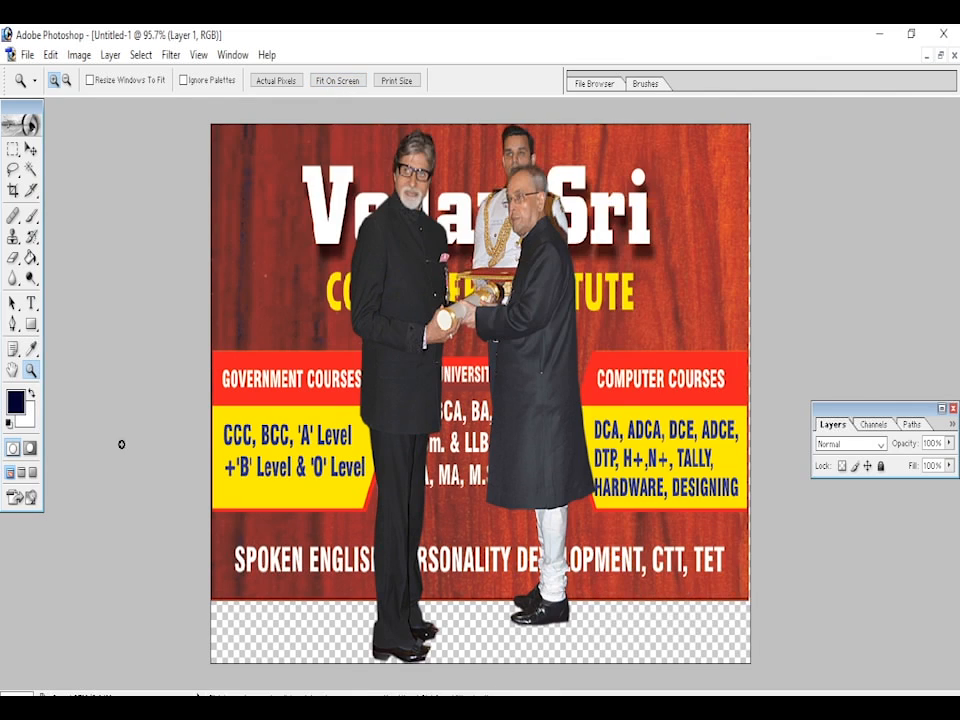
left_click(31, 324)
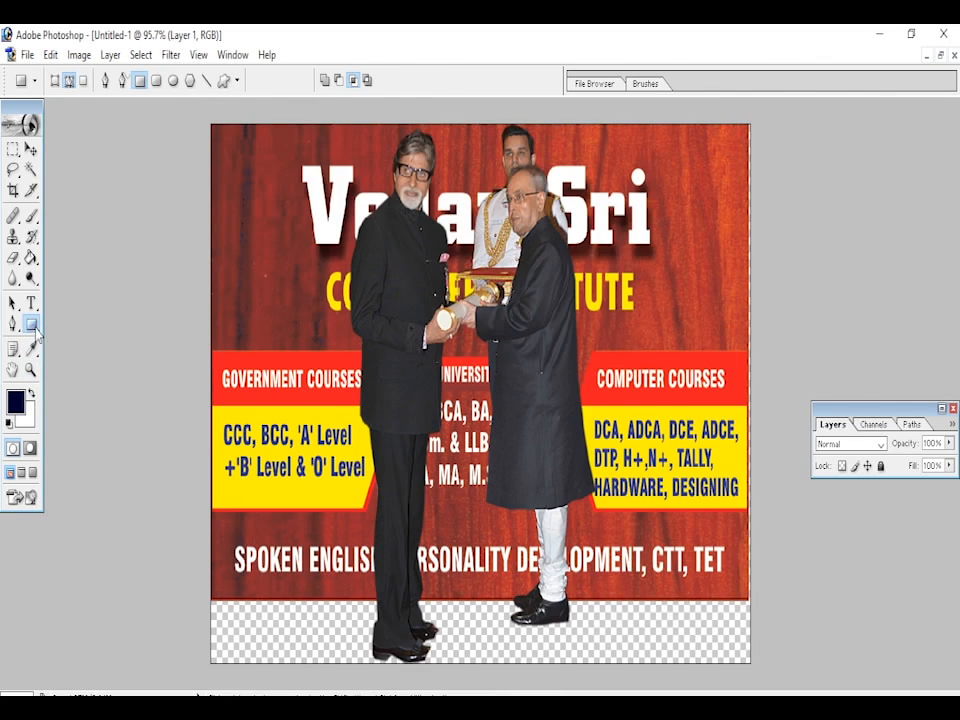
right_click(32, 326)
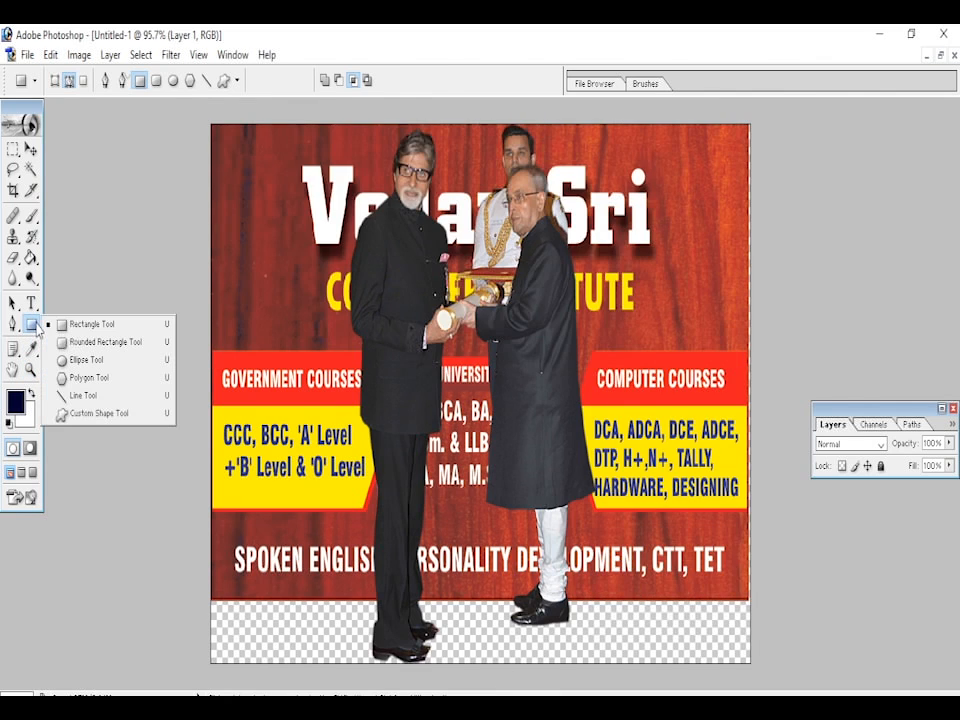
left_click(95, 326)
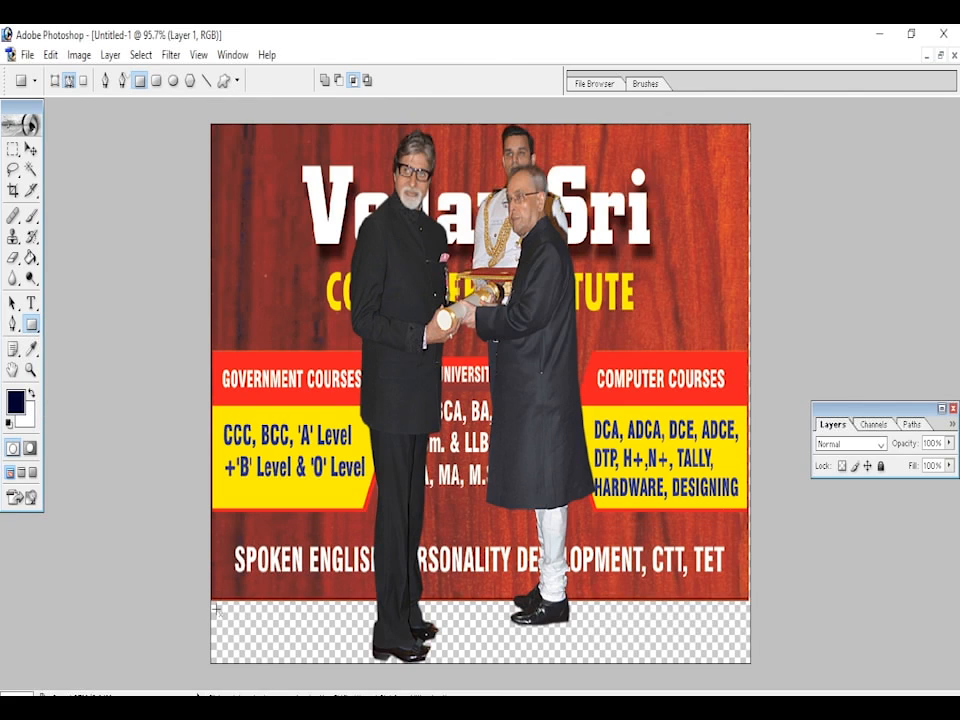
left_click_drag(214, 605, 754, 674)
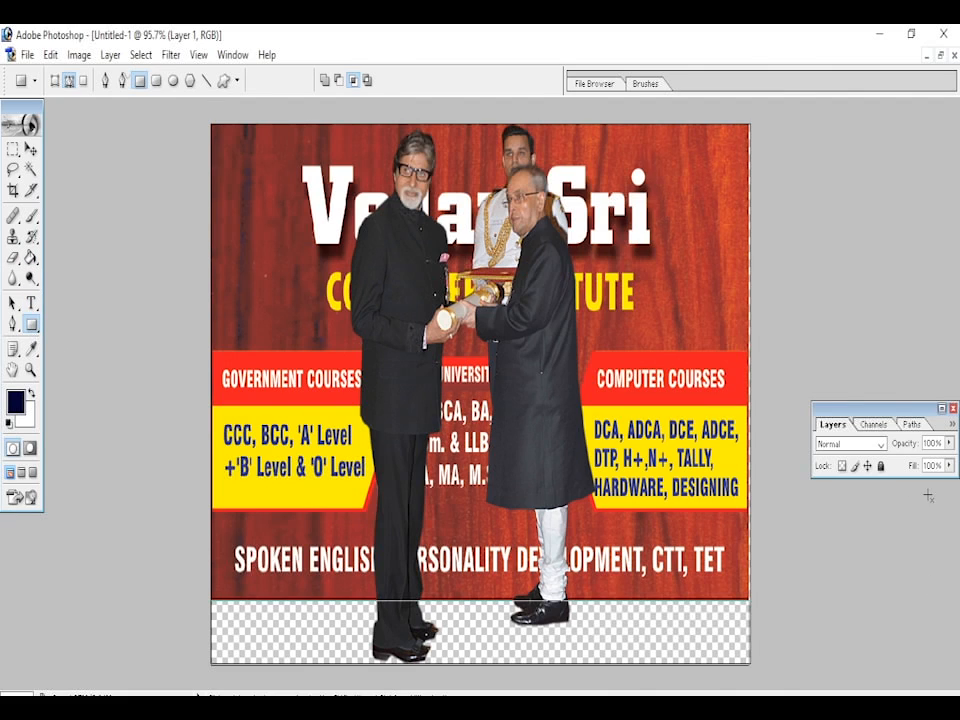
- Set the foreground color to dark red 760B17 and fill the transparent strip below the banner on Layer 1 with the Paint Bucket
left_click(942, 409)
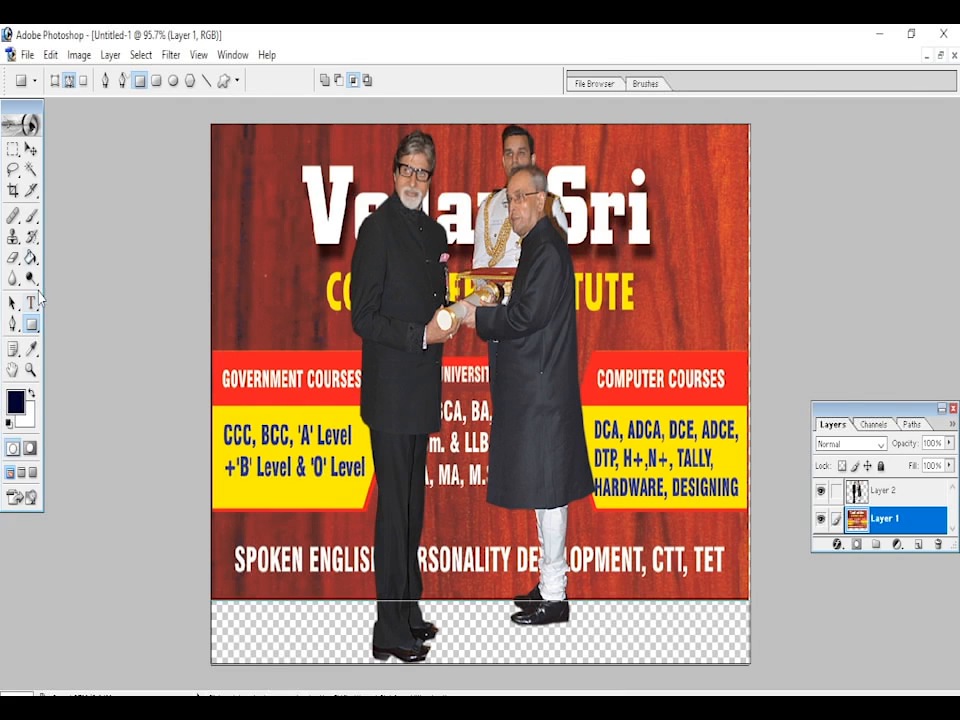
left_click(31, 258)
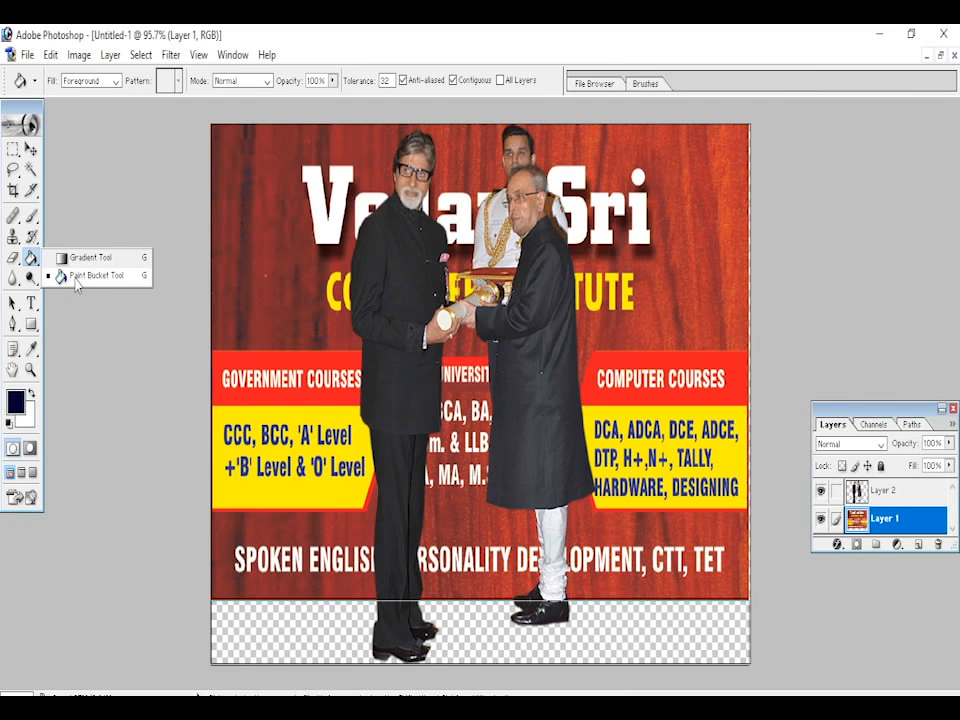
left_click(77, 283)
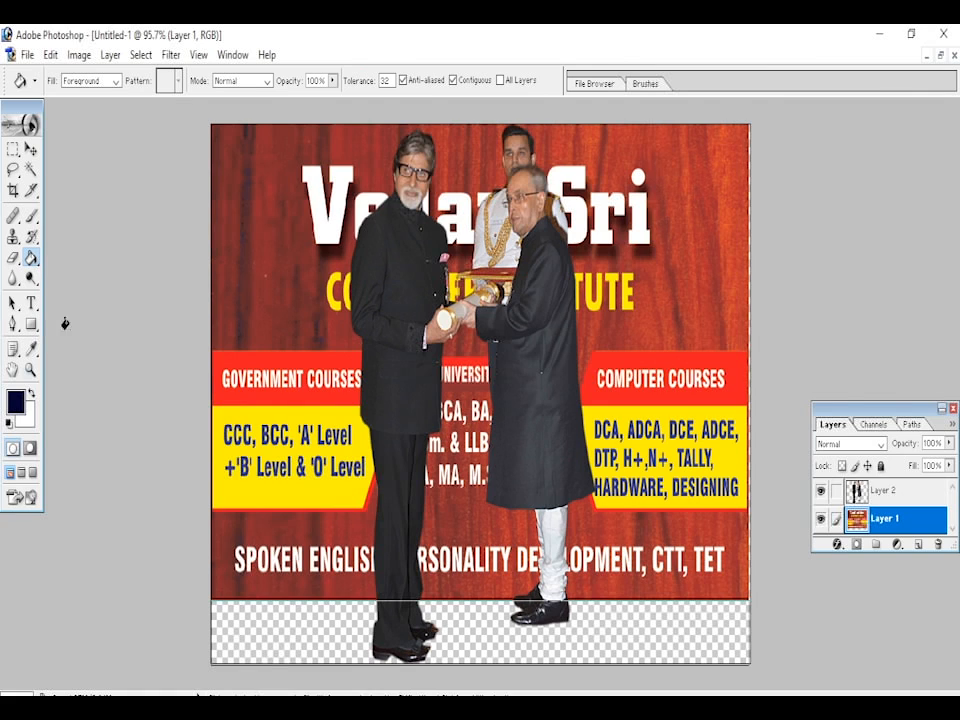
left_click(17, 404)
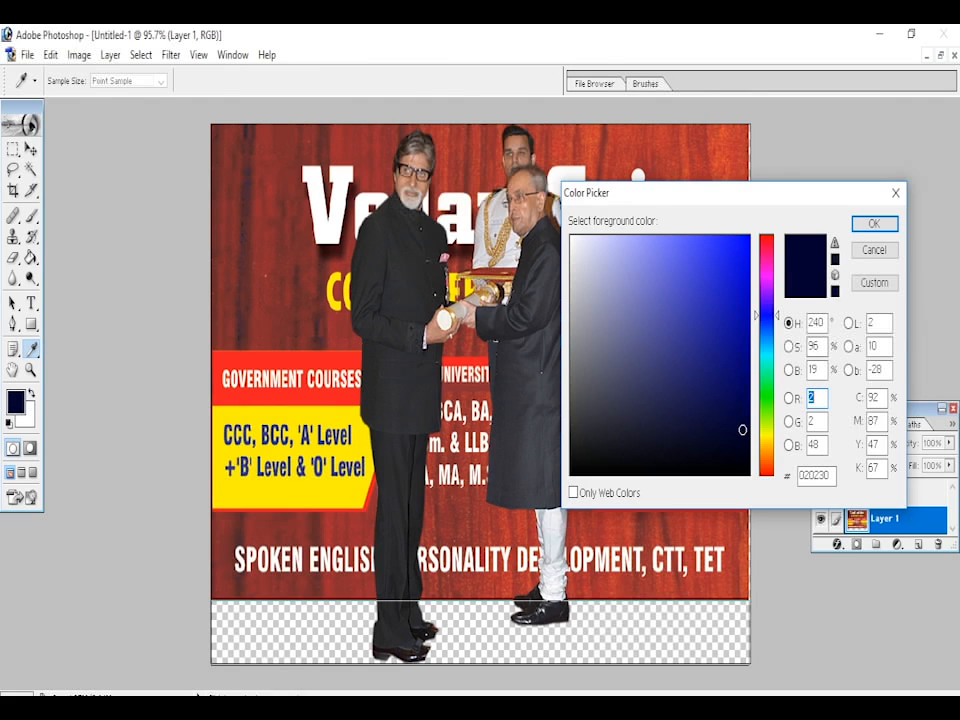
left_click(766, 355)
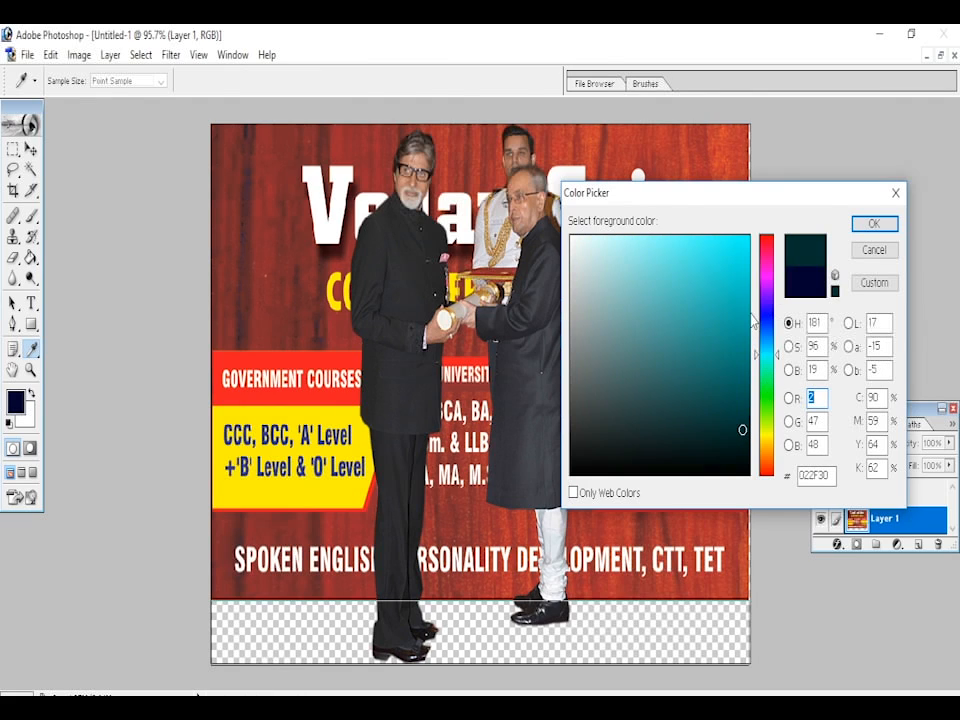
left_click(737, 271)
left_click(740, 375)
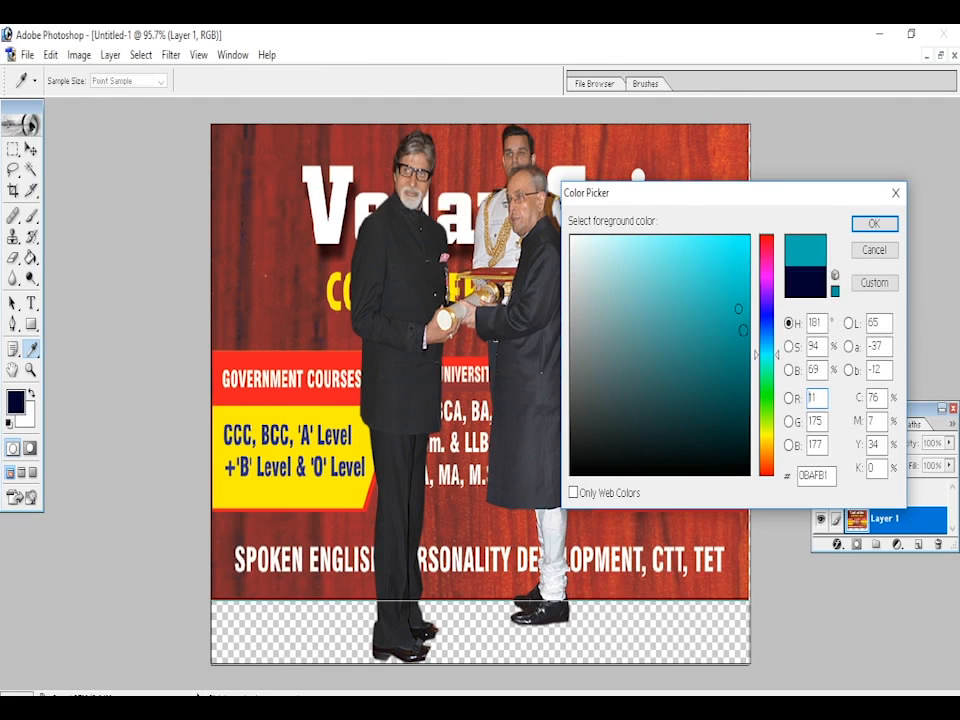
left_click(766, 270)
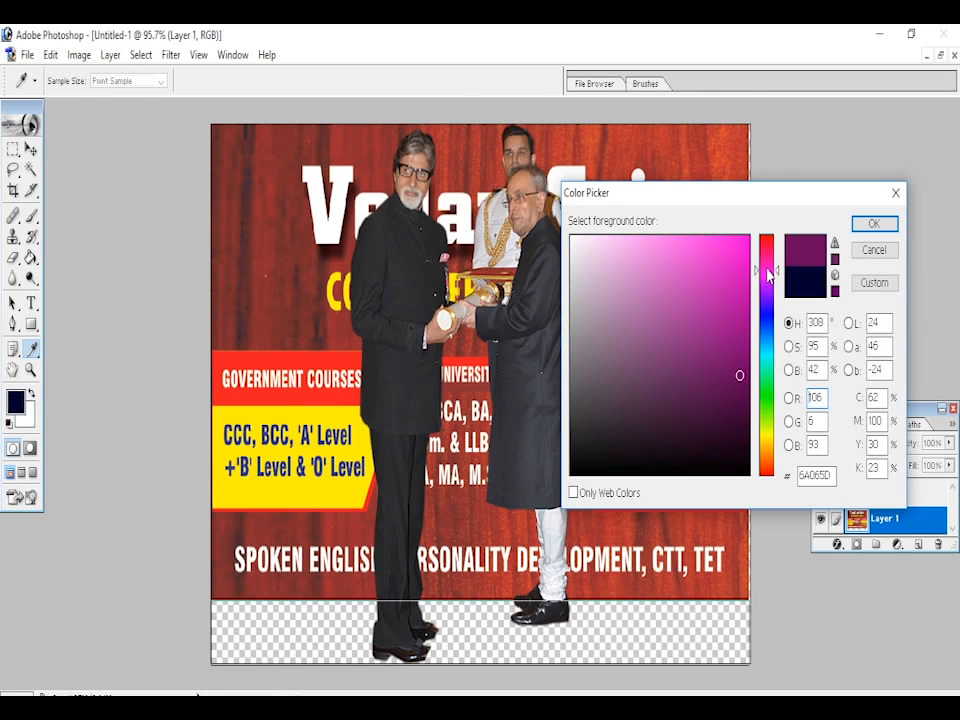
left_click(766, 240)
left_click(742, 266)
left_click(733, 364)
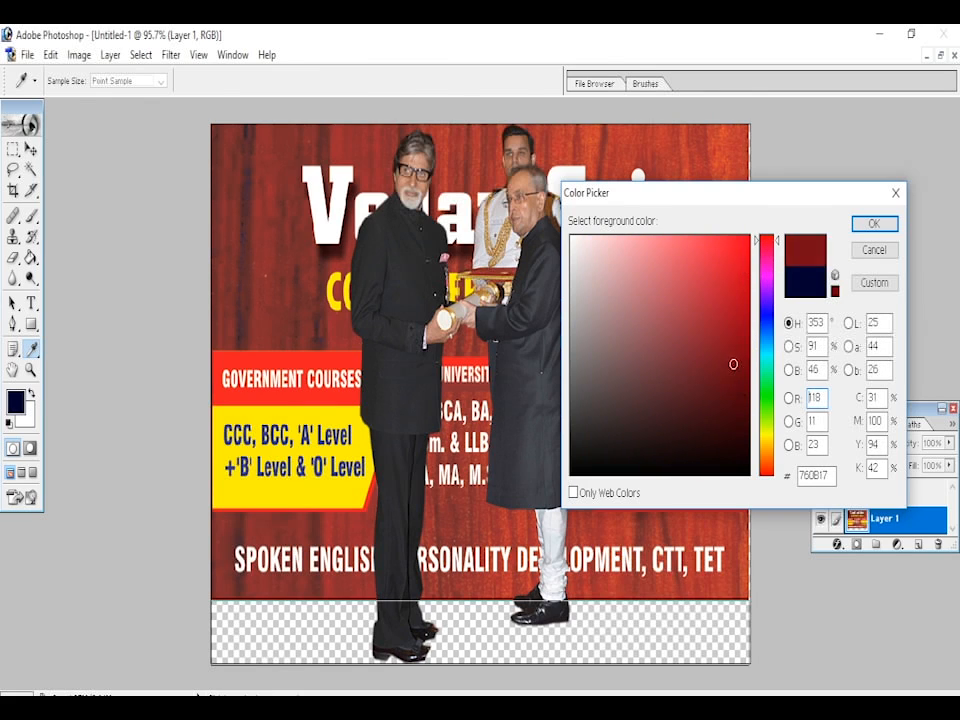
left_click(873, 223)
left_click(629, 642)
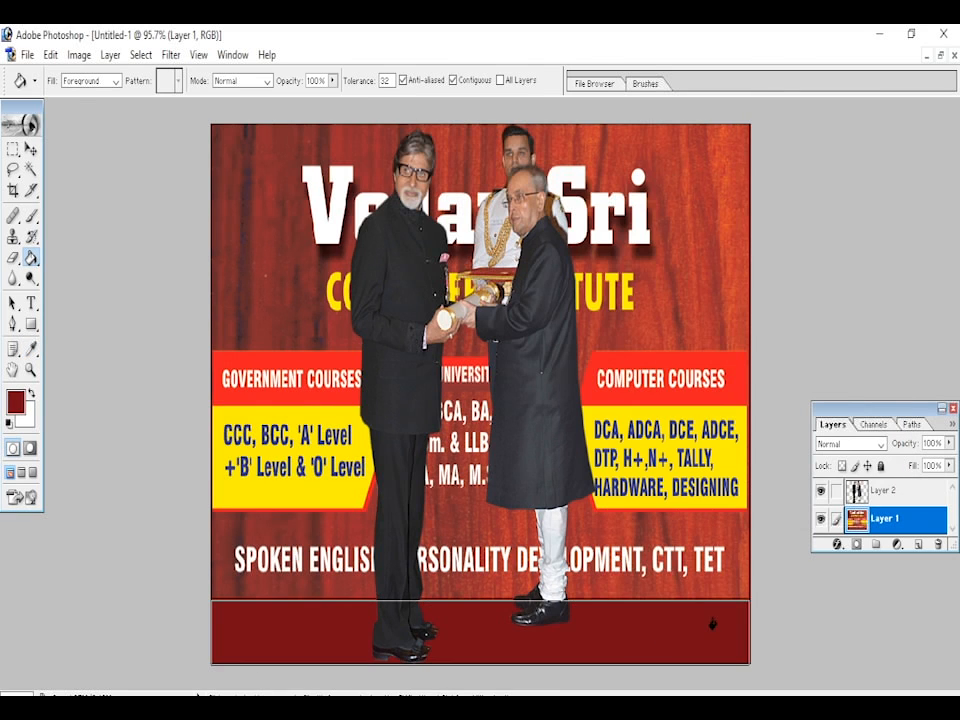
left_click(31, 148)
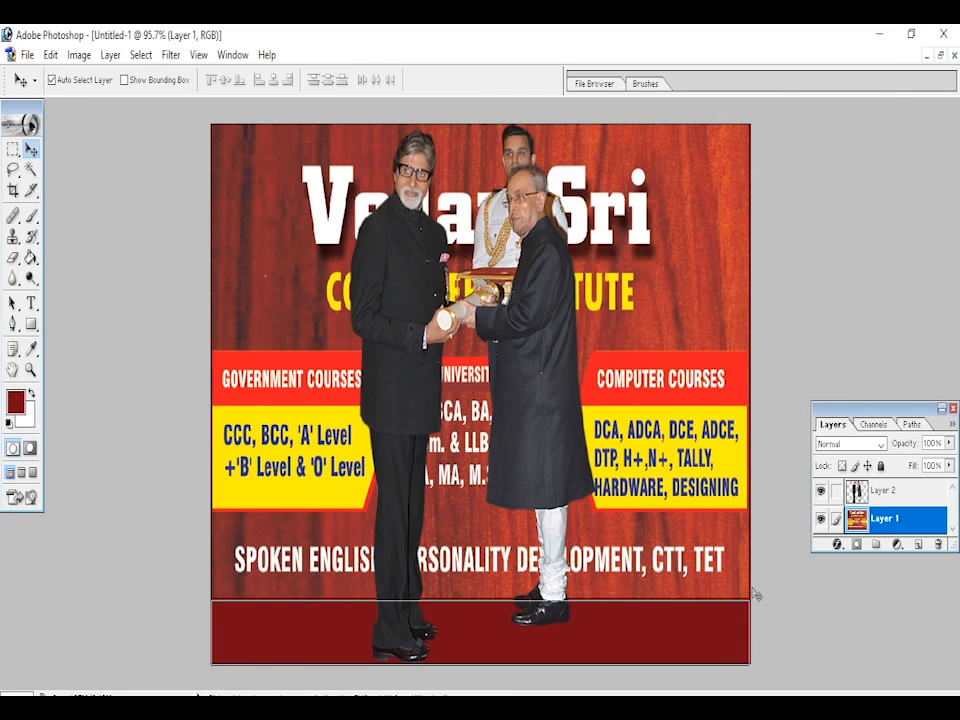